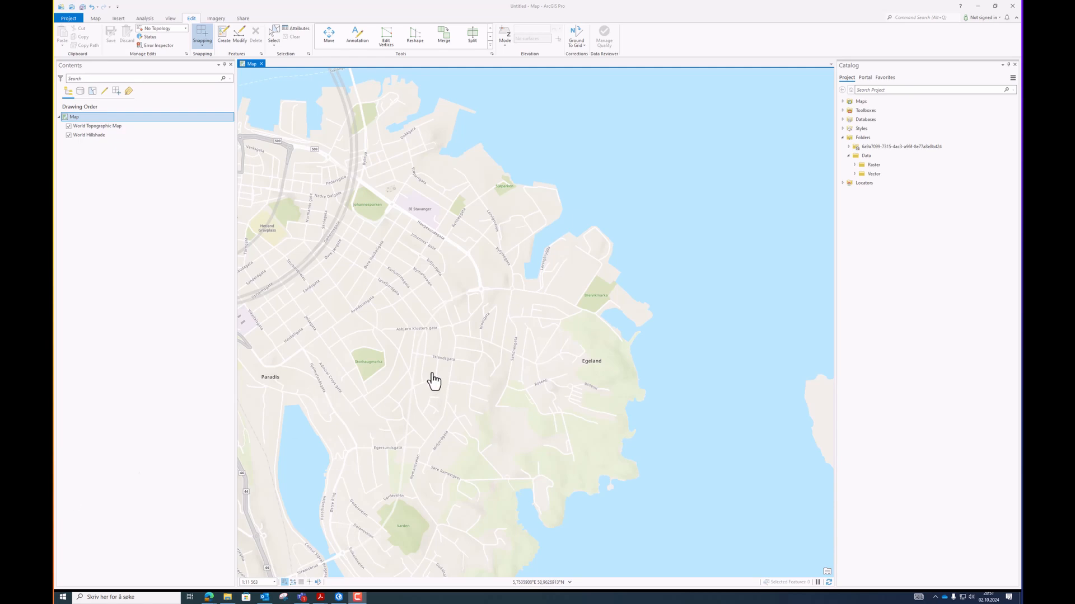
Examine the Nice_hikes shapefile's component files in the Vector folder using File Explorer.
click(855, 174)
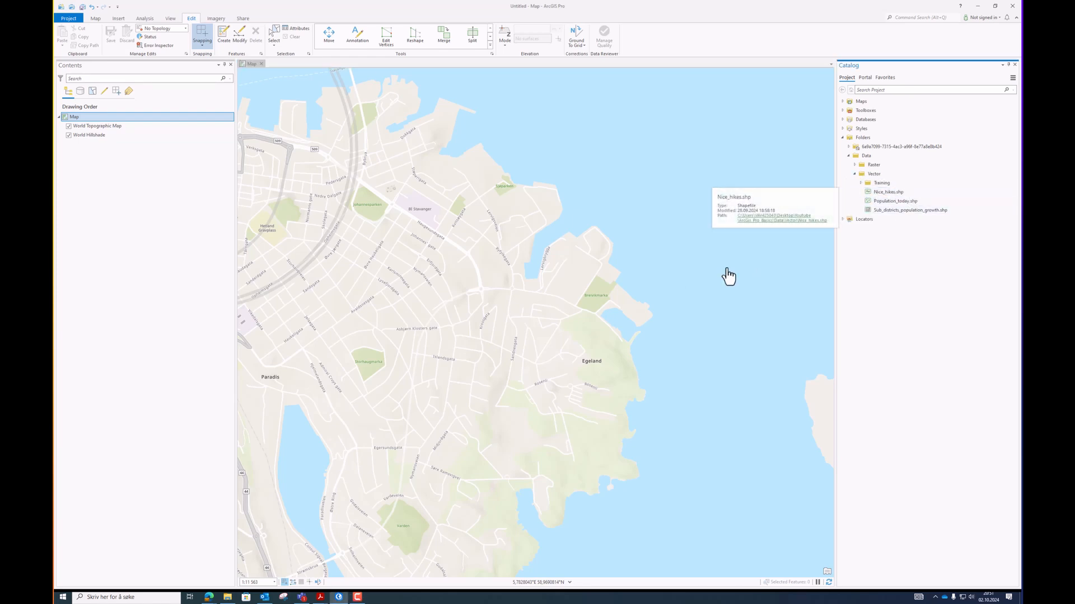
click(228, 597)
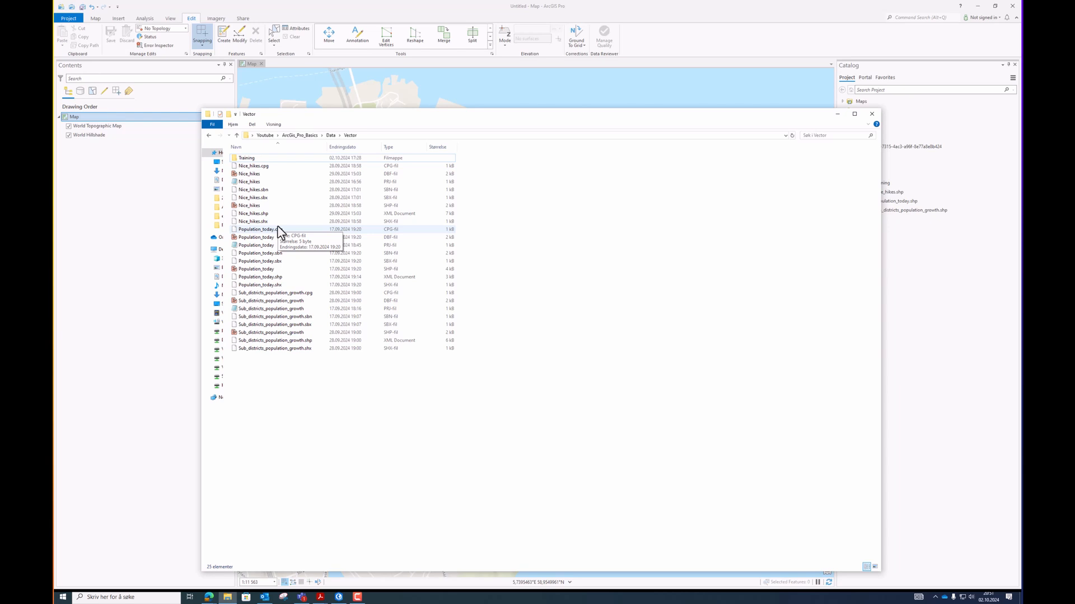
click(269, 205)
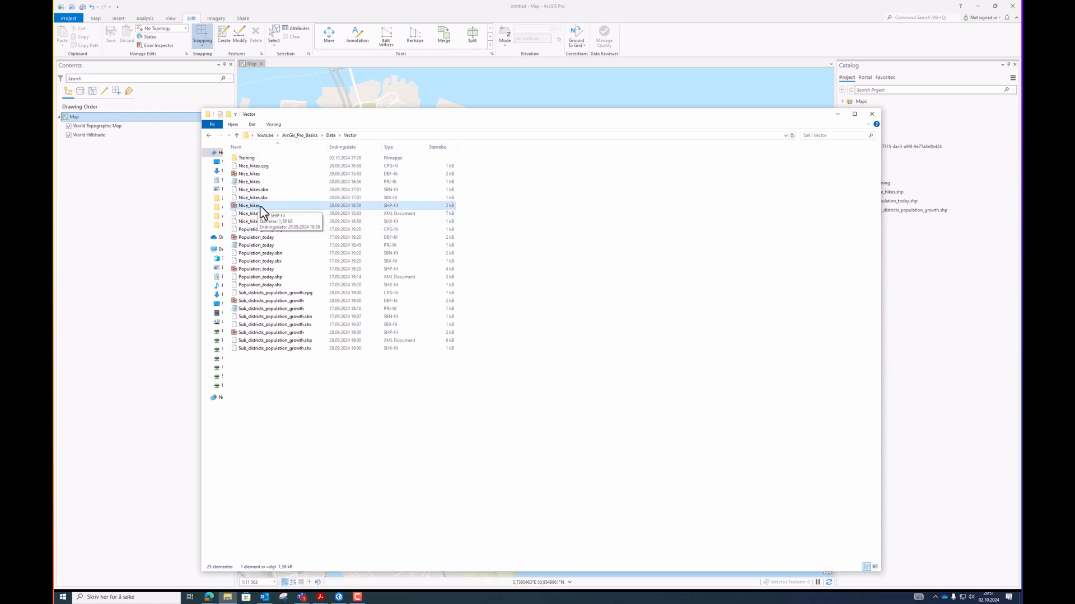
click(258, 214)
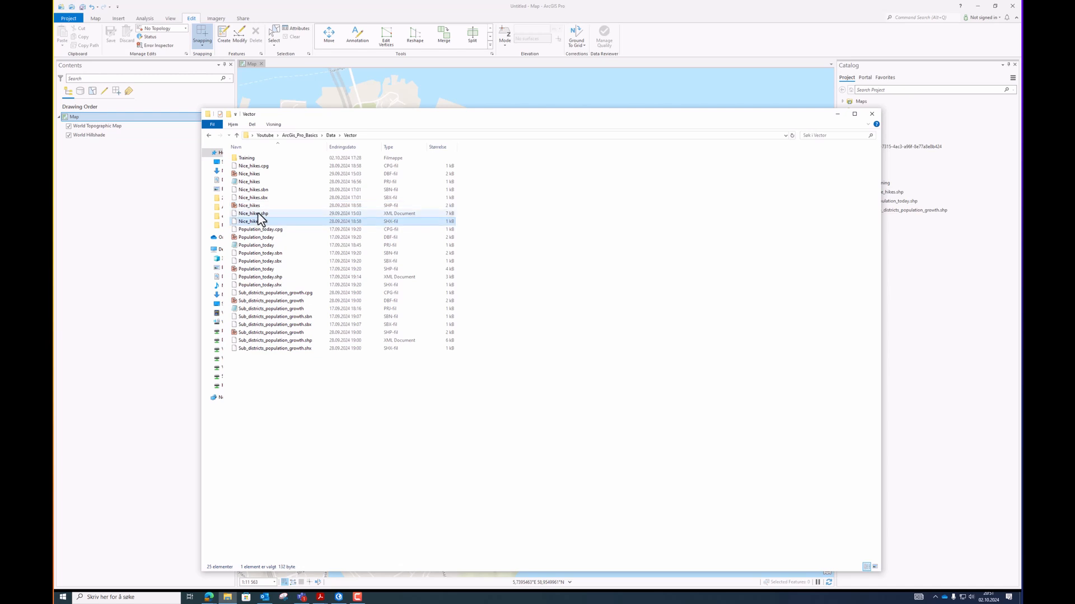
click(258, 197)
click(257, 189)
click(257, 181)
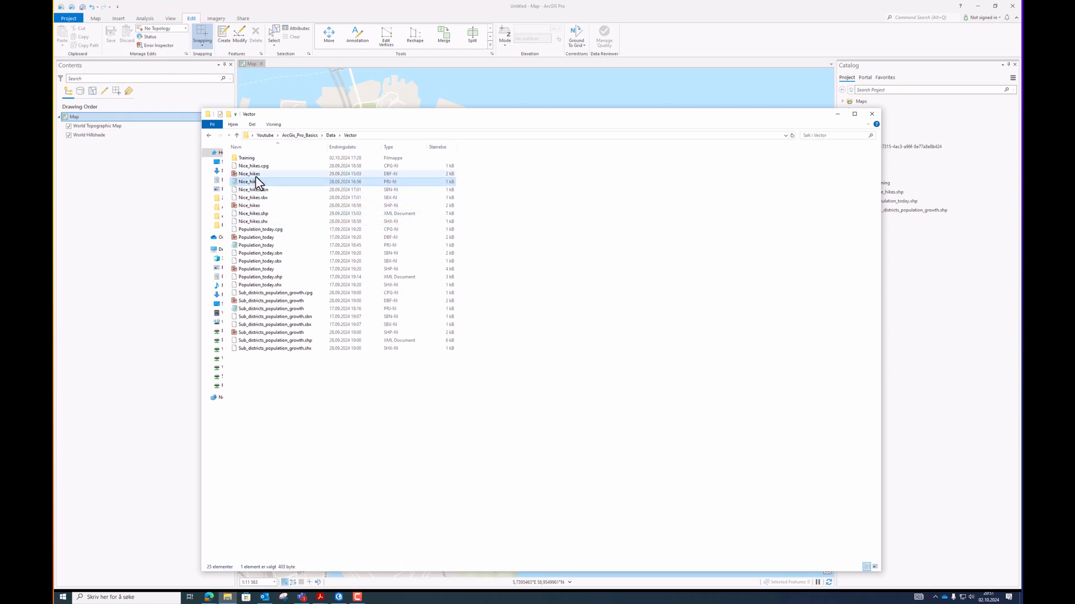
click(257, 174)
click(259, 166)
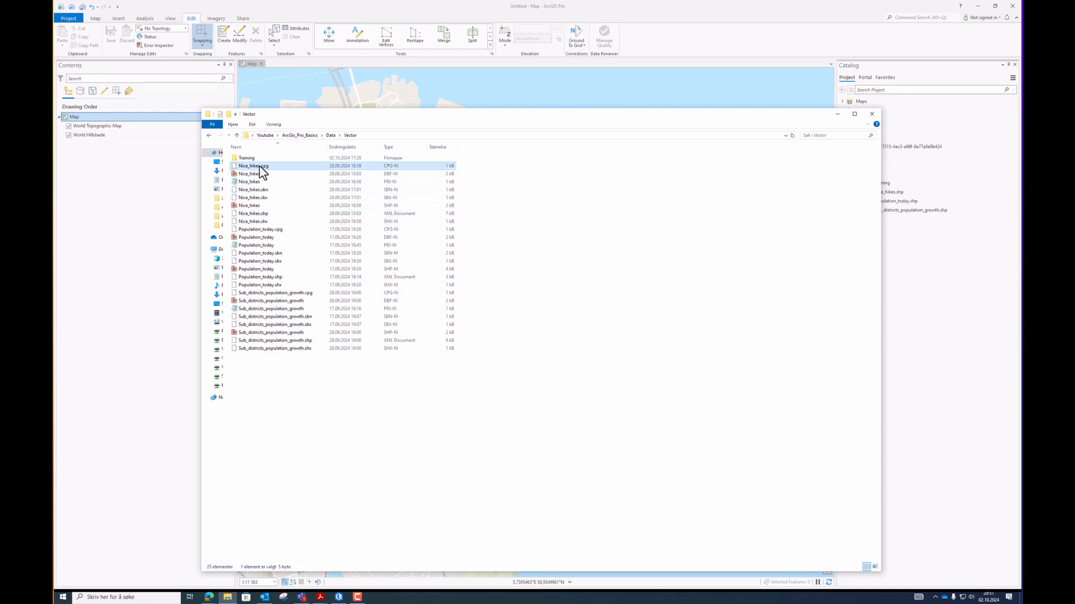
click(265, 206)
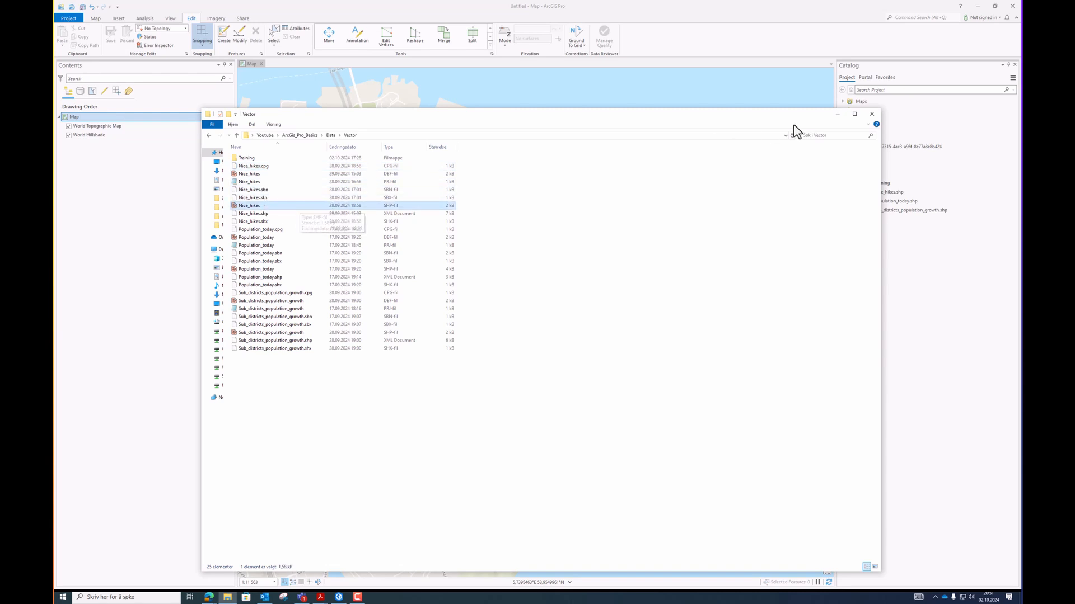
click(835, 116)
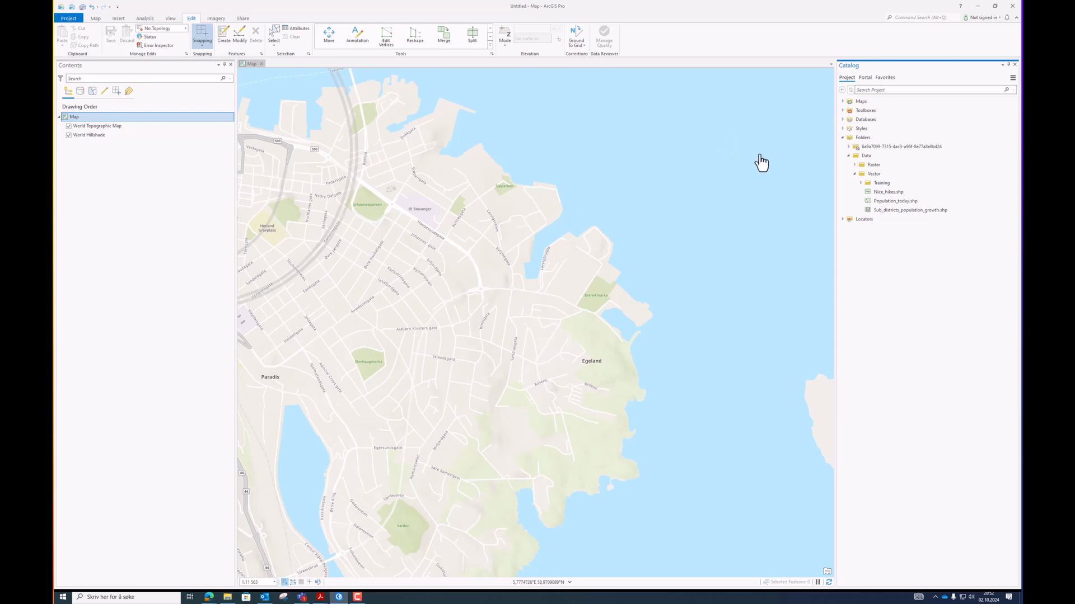
Create a new folder named Database inside the Vector folder.
right_click(880, 179)
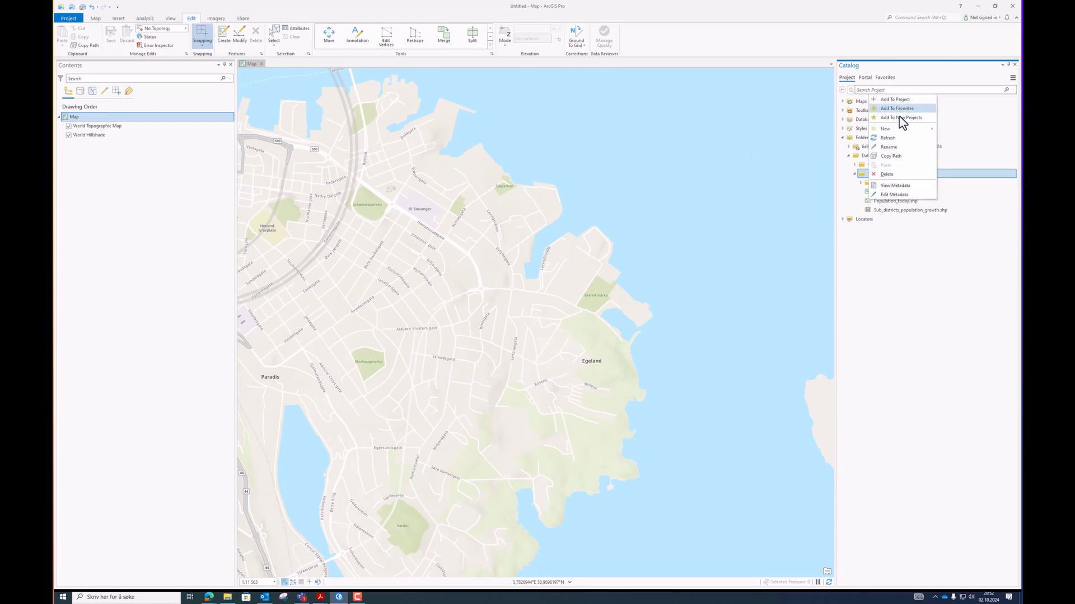
mouse_move(905, 130)
click(952, 133)
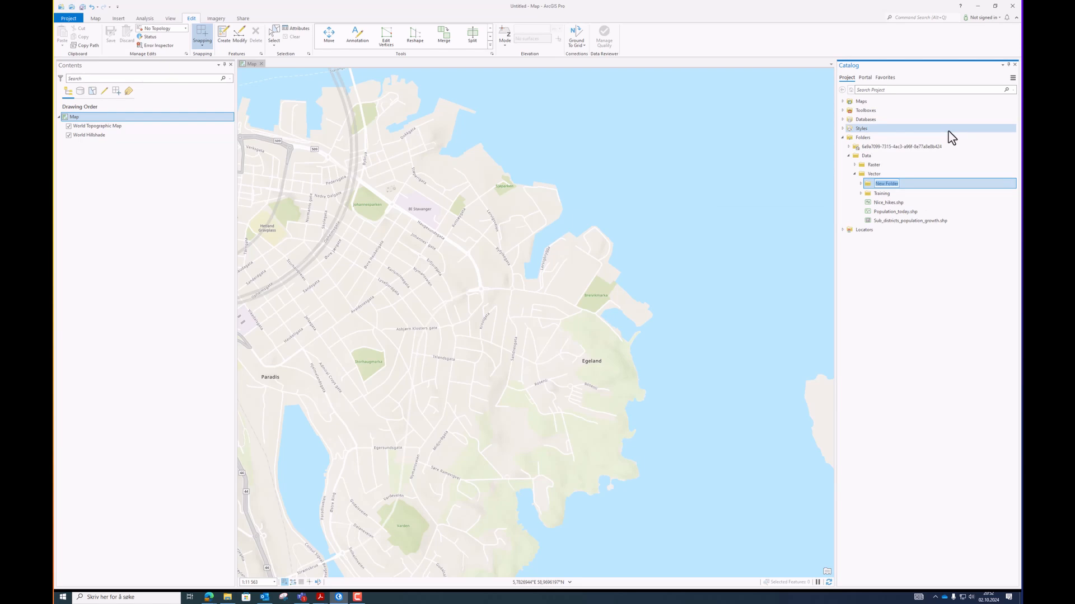
text(Database)
key(Return)
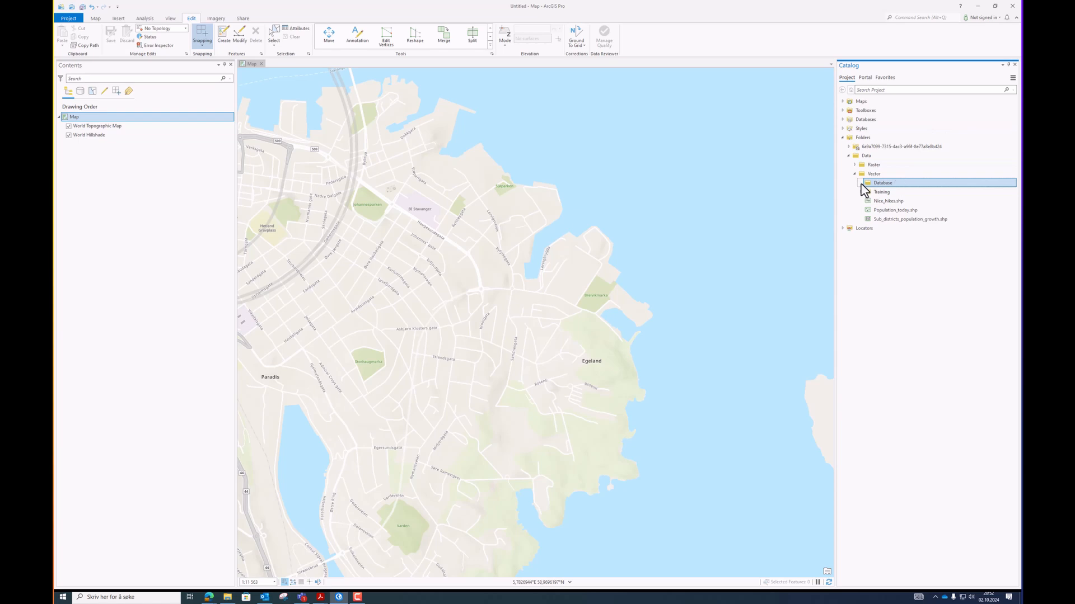
Create a new file geodatabase named Training inside the Database folder.
right_click(879, 184)
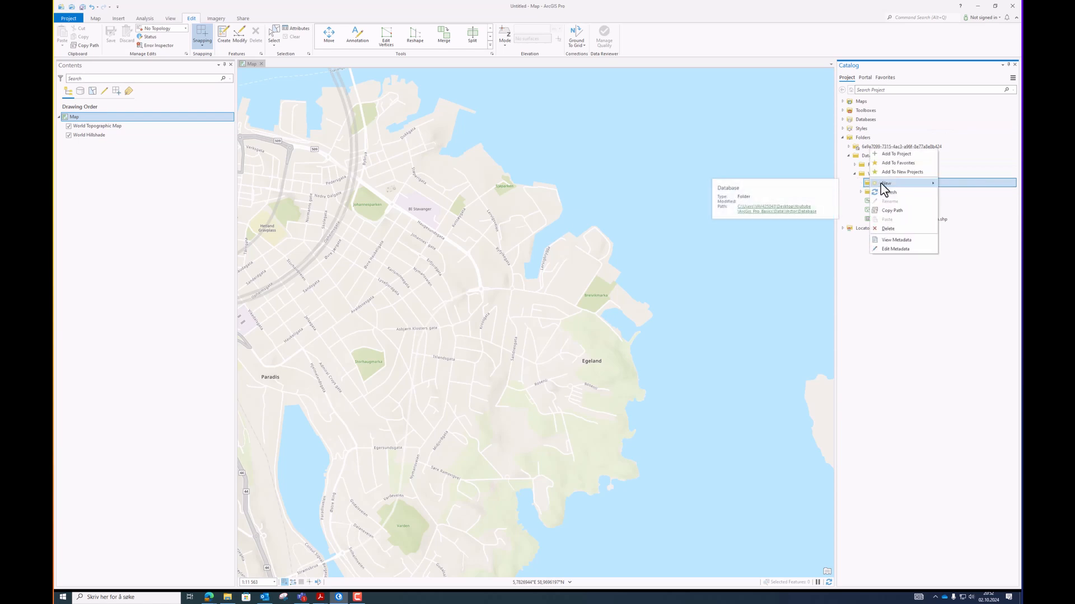
mouse_move(885, 187)
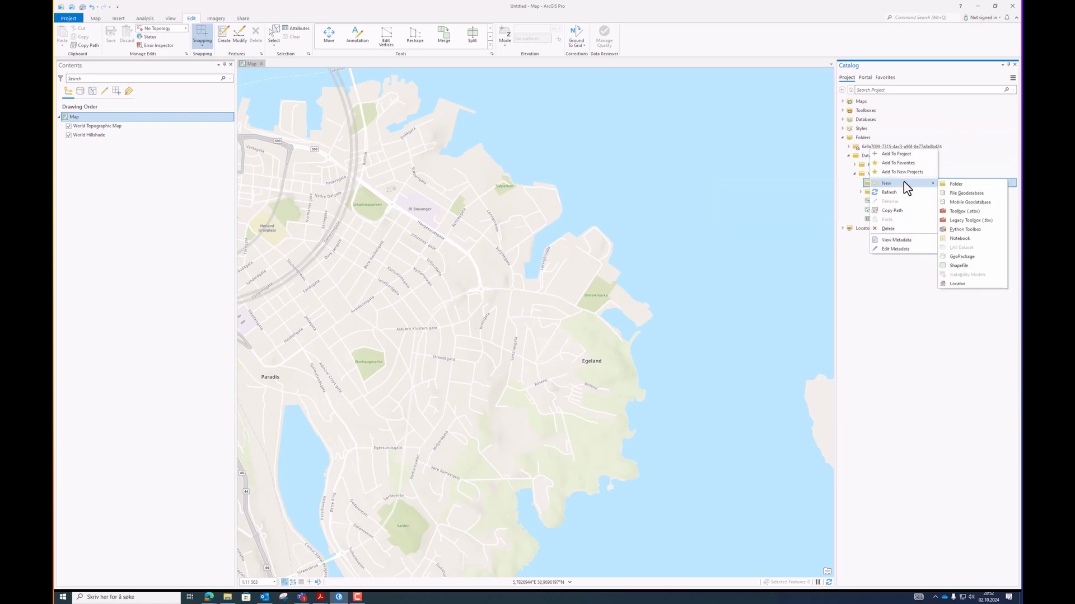
click(984, 194)
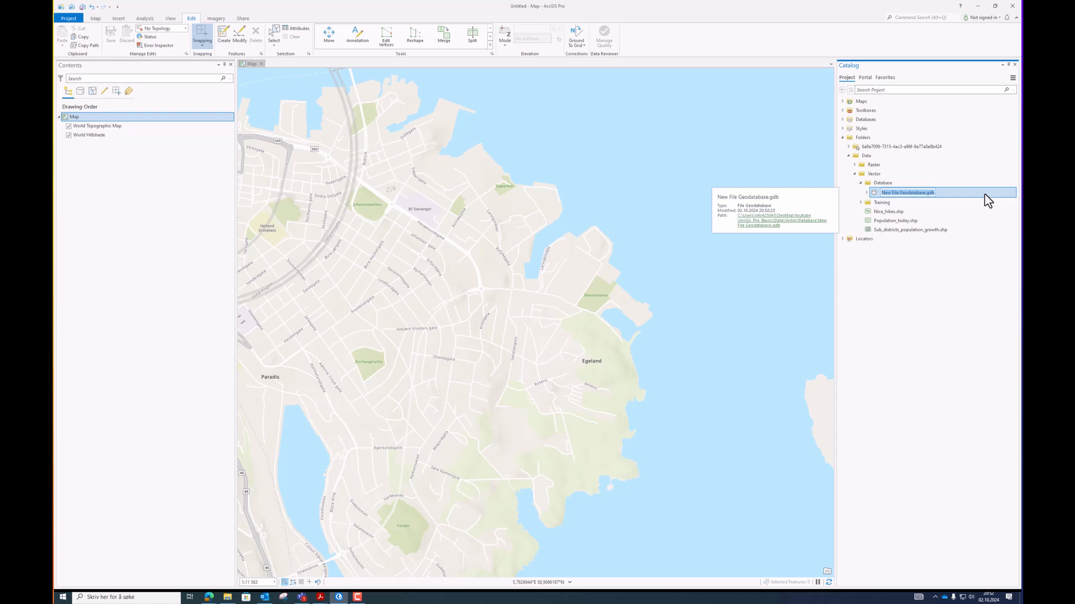
key(End)
key(BackSpace)
key(BackSpace)
key(BackSpace)
key(BackSpace)
key(BackSpace)
key(BackSpace)
key(BackSpace)
key(BackSpace)
key(BackSpace)
key(BackSpace)
key(BackSpace)
key(BackSpace)
key(BackSpace)
key(BackSpace)
key(BackSpace)
key(BackSpace)
key(BackSpace)
key(BackSpace)
key(BackSpace)
key(BackSpace)
text(Training)
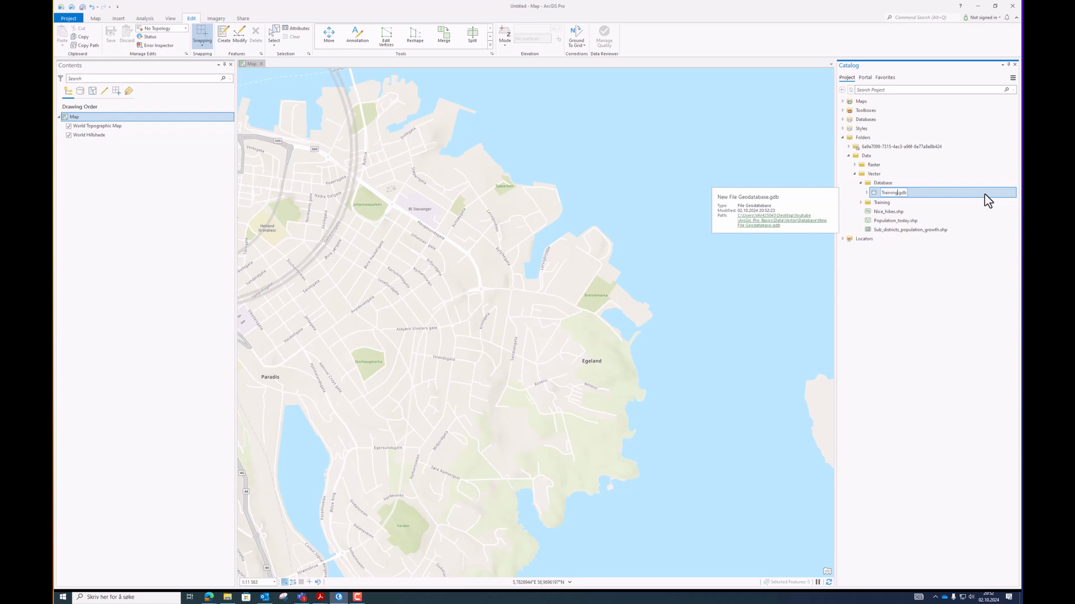
key(Return)
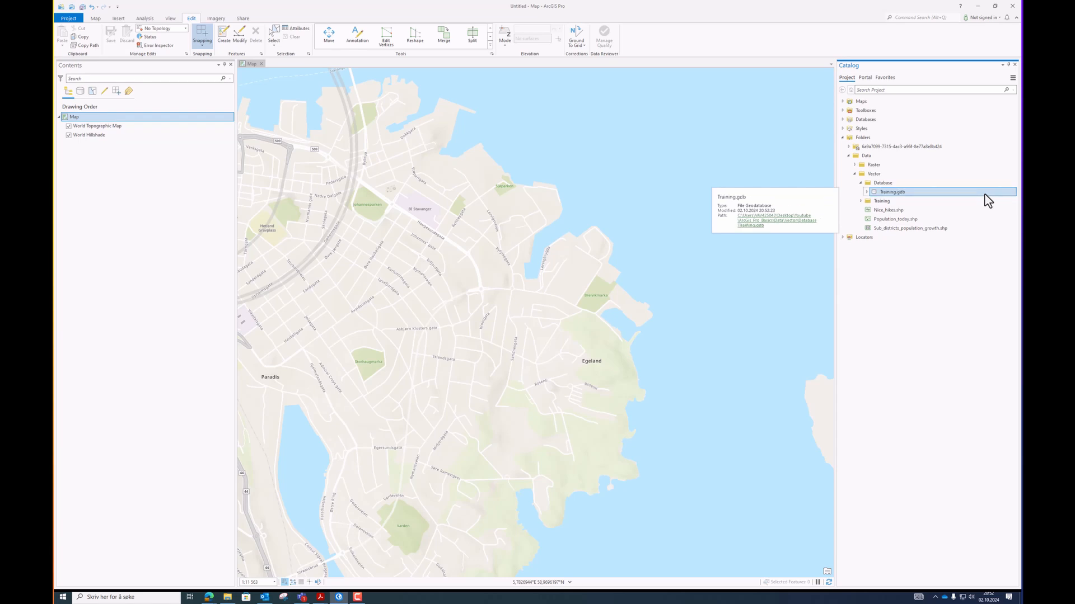
Start a new feature class in Training.gdb named testing with the Point feature class type.
right_click(891, 191)
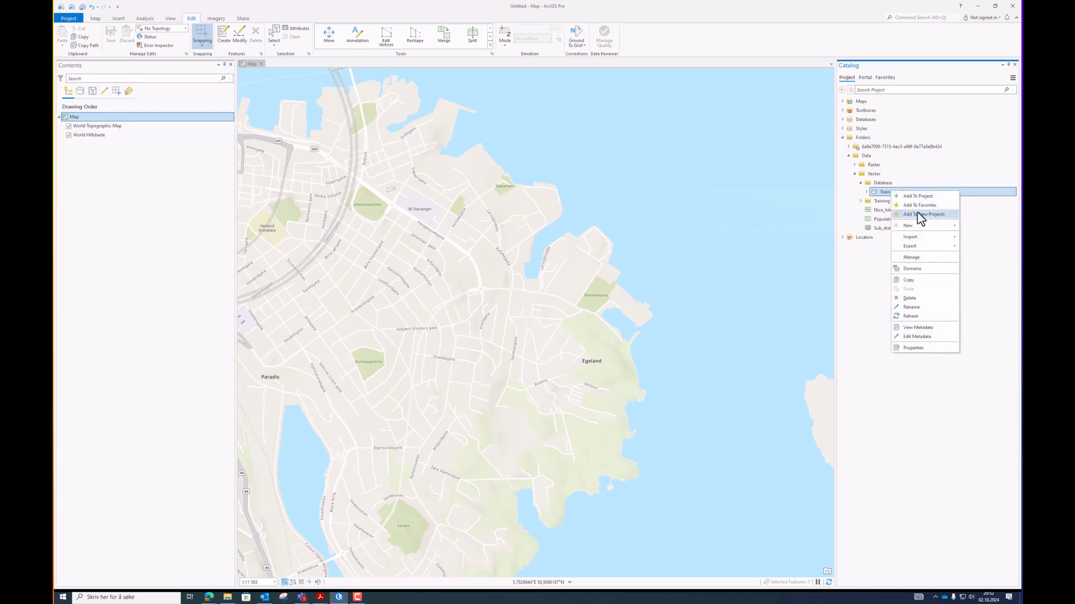
mouse_move(927, 230)
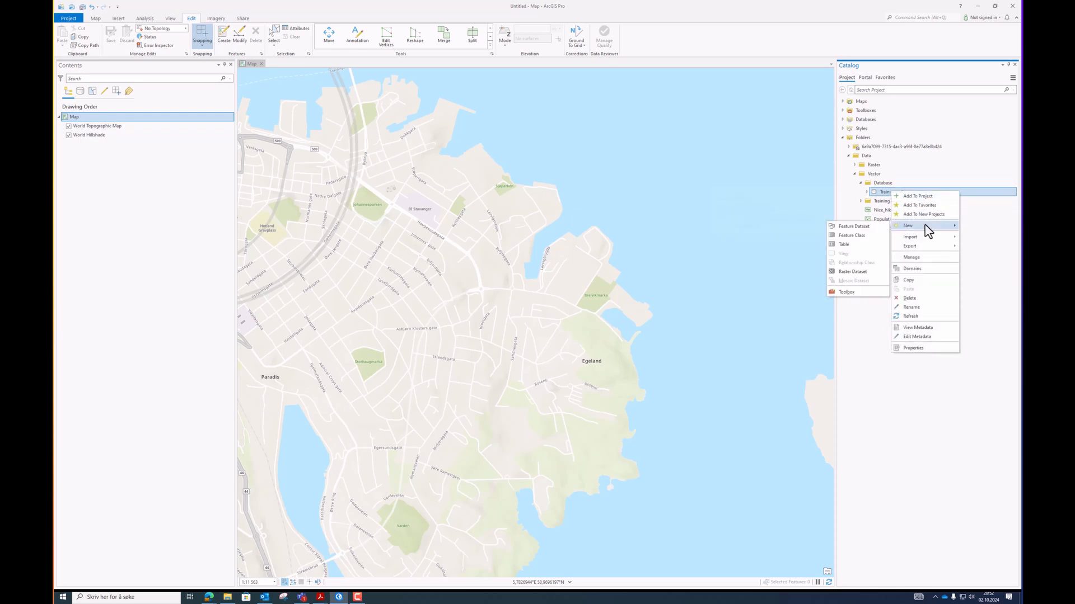
click(868, 234)
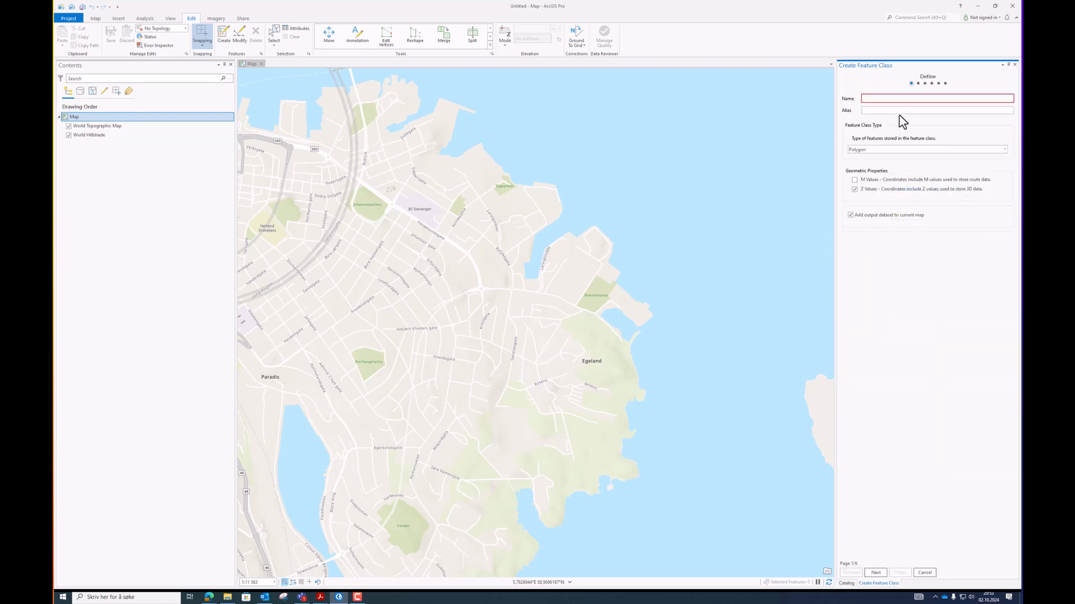
click(899, 101)
text(testing)
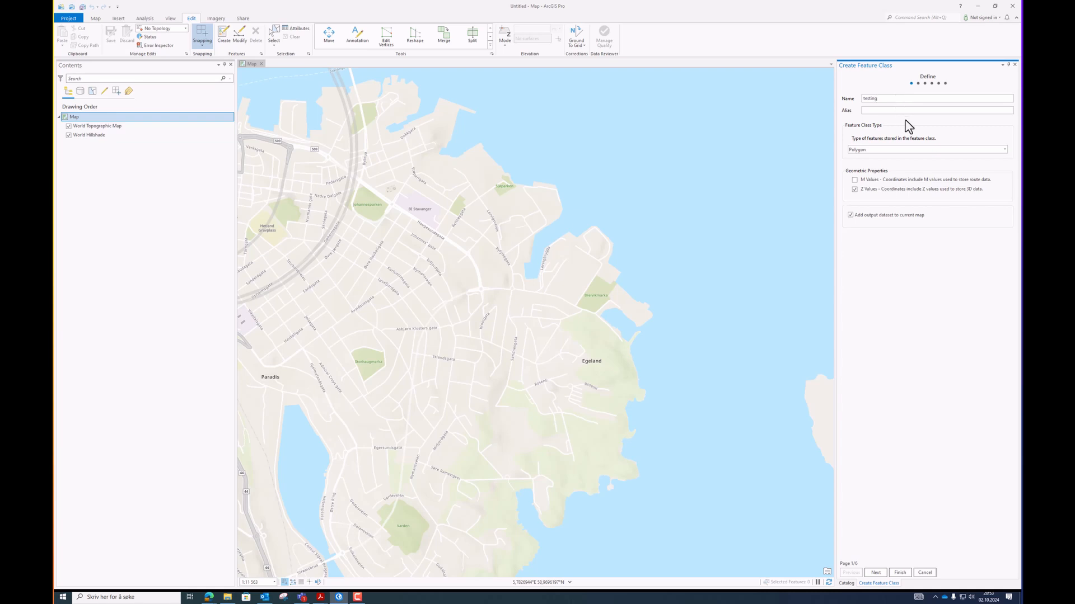
click(1002, 150)
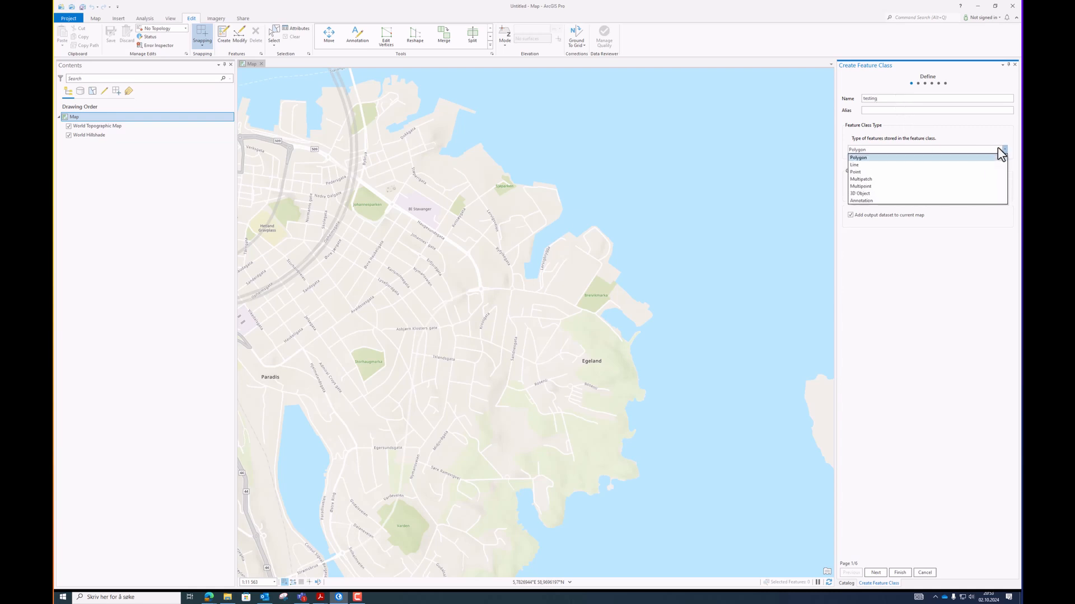
click(890, 175)
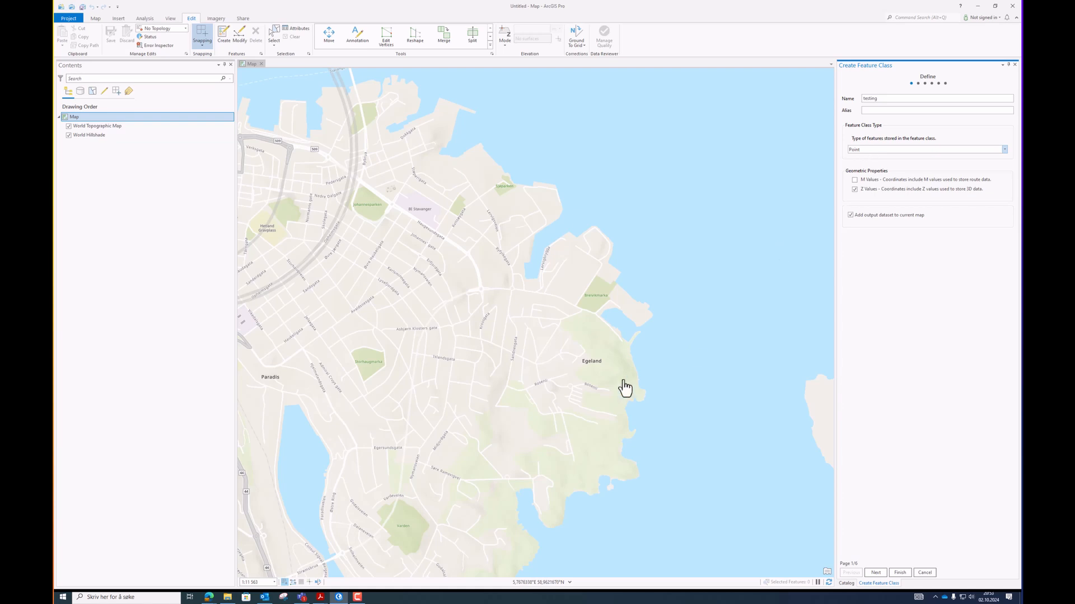
Check the Database folder's contents in File Explorer.
click(228, 598)
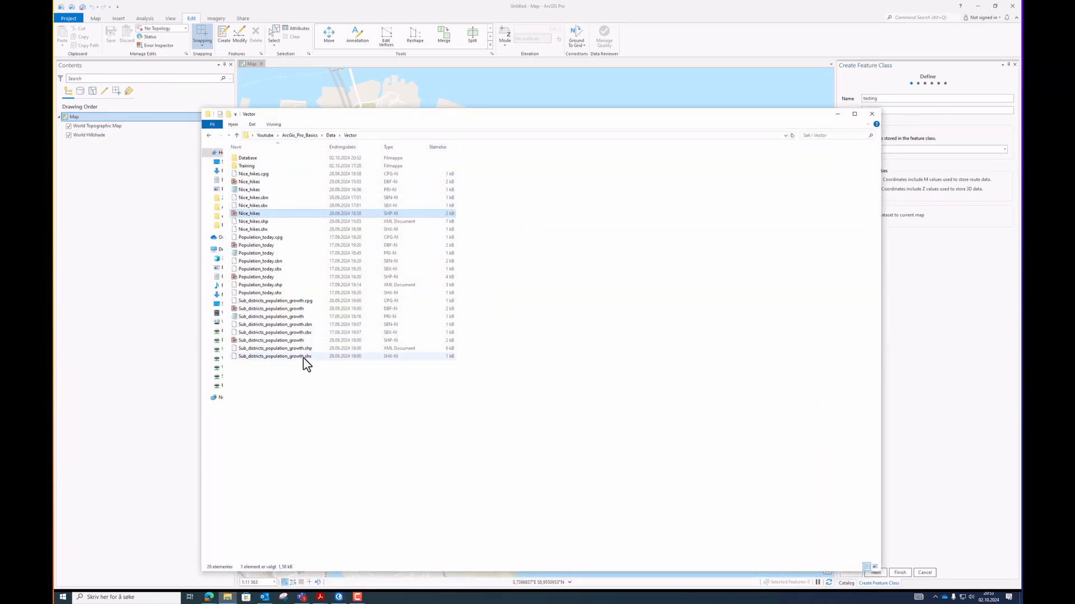
double_click(280, 159)
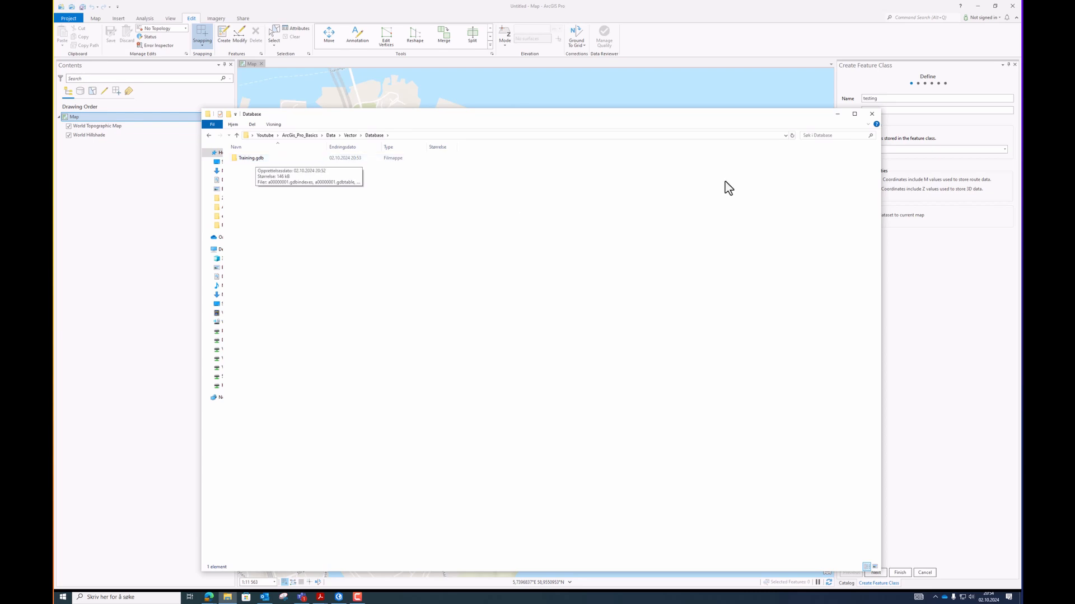
click(835, 114)
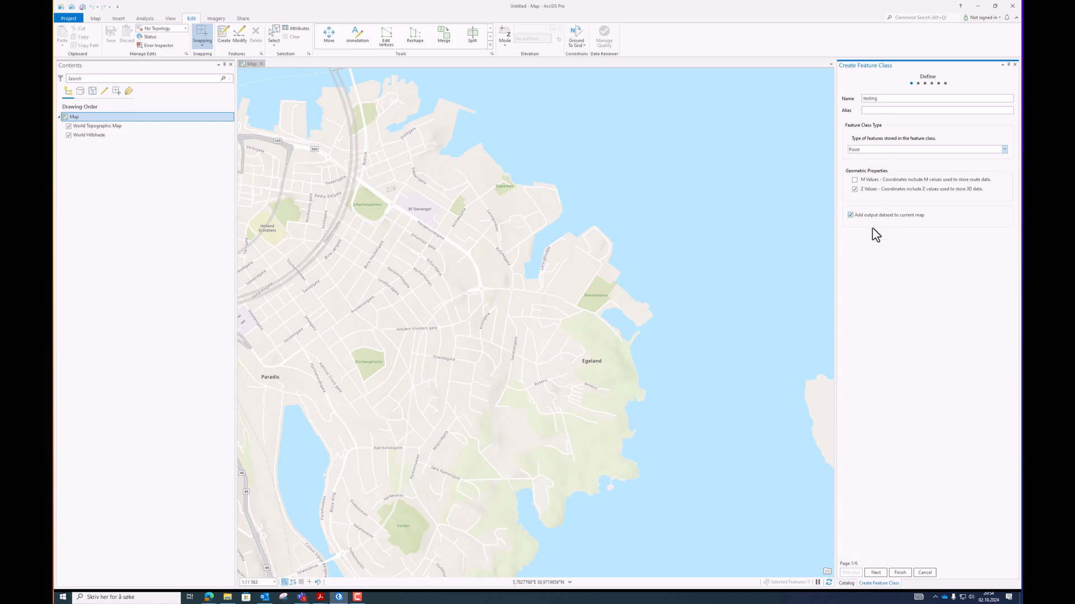
Advance to the fields page and add a text field named Name.
click(875, 573)
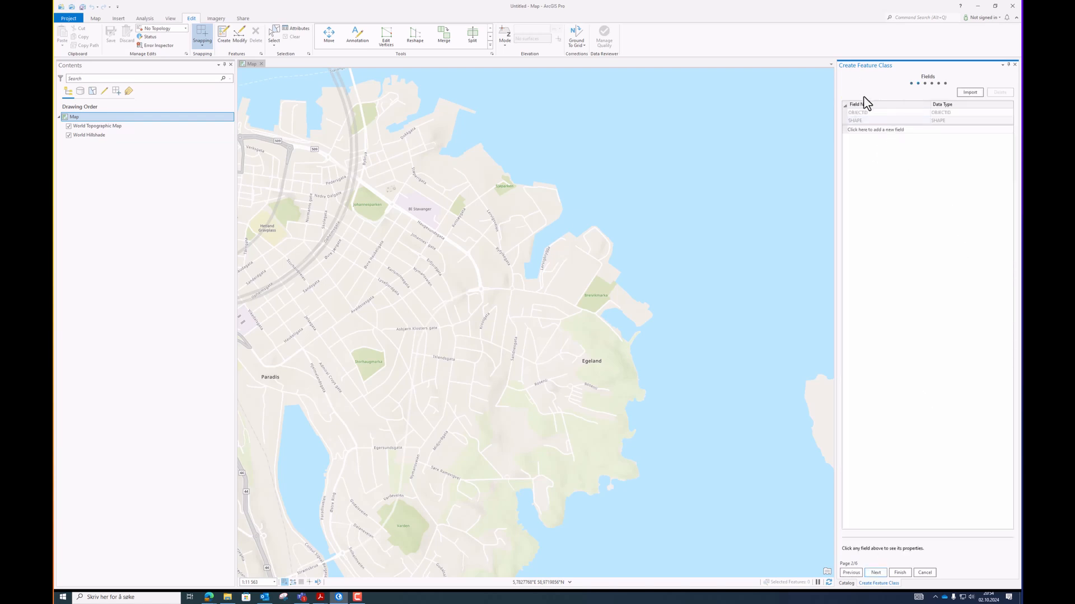
click(891, 132)
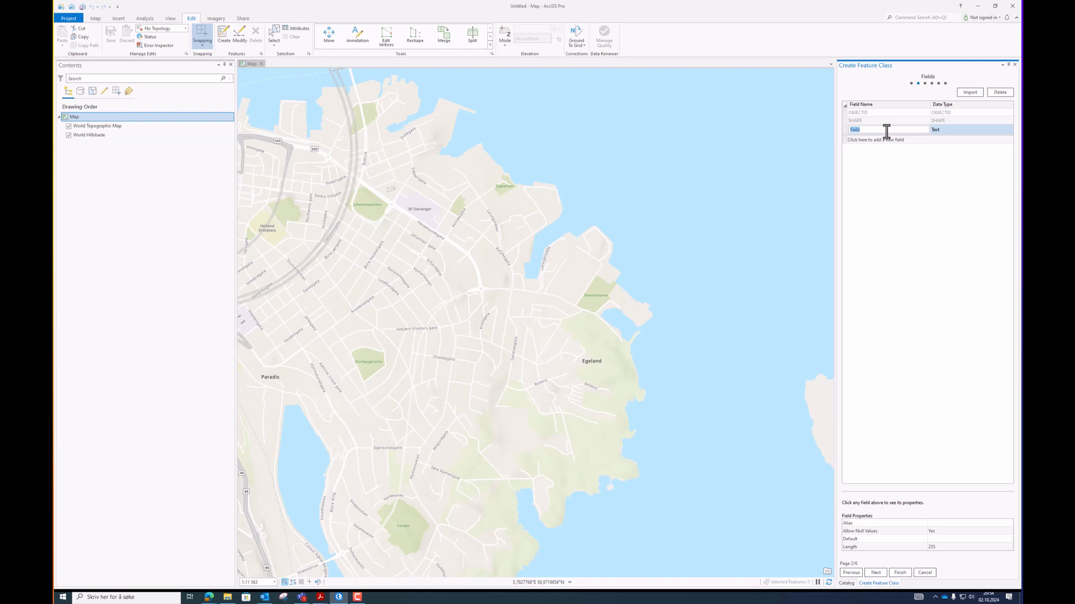
text(Name)
key(Return)
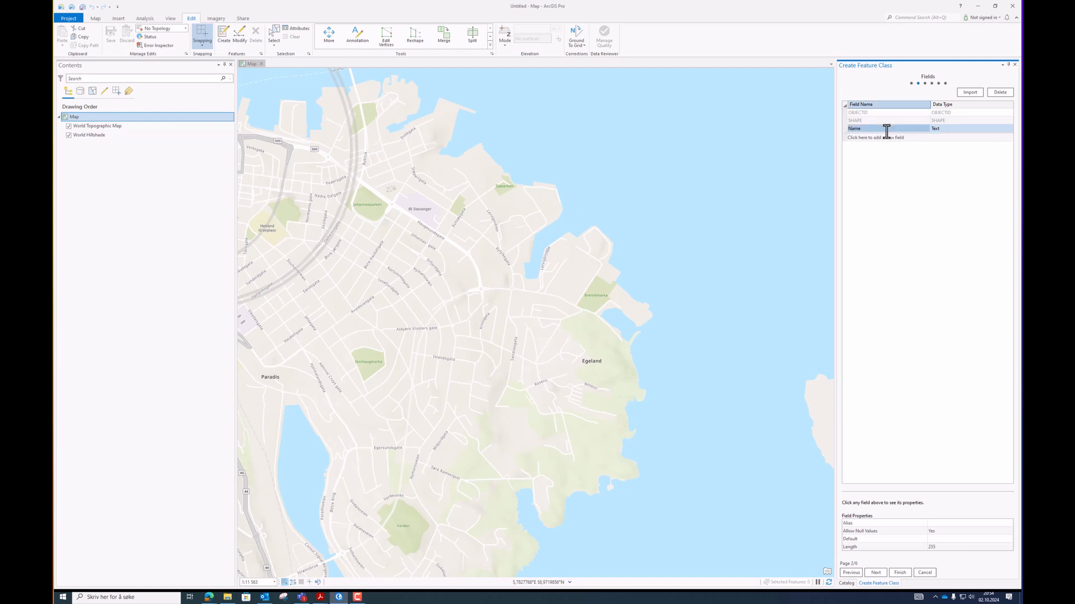
Add a field named Measurement with the Float data type.
click(903, 138)
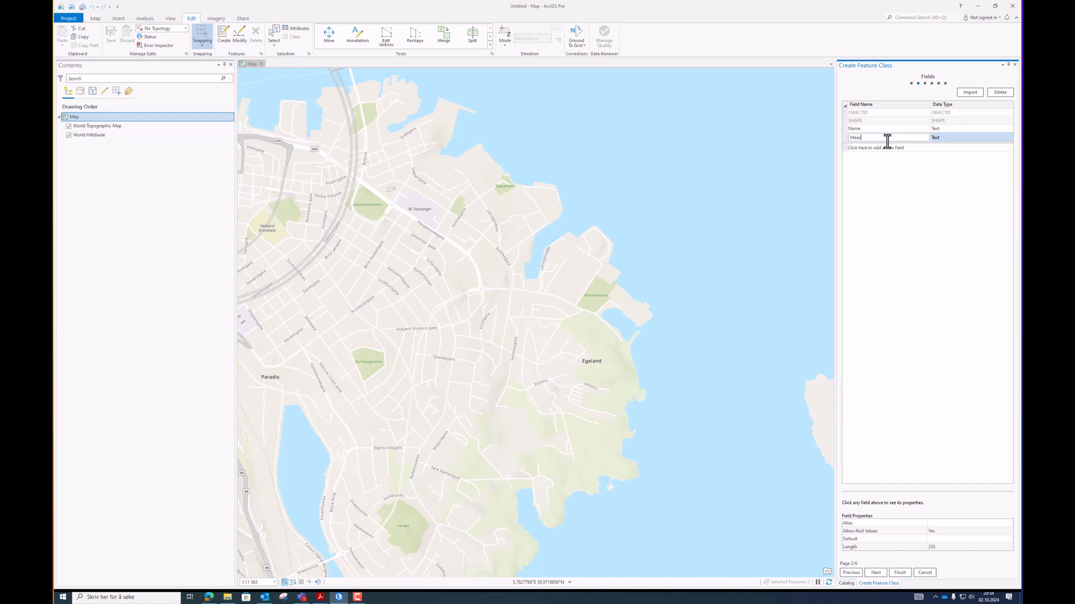
text(Measurement)
key(Return)
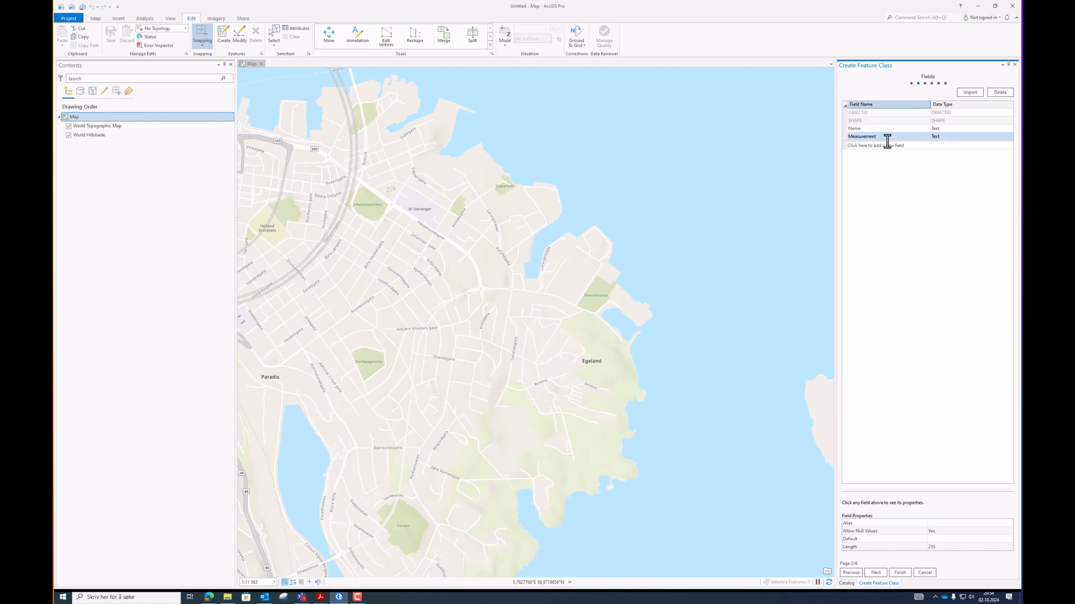
click(946, 139)
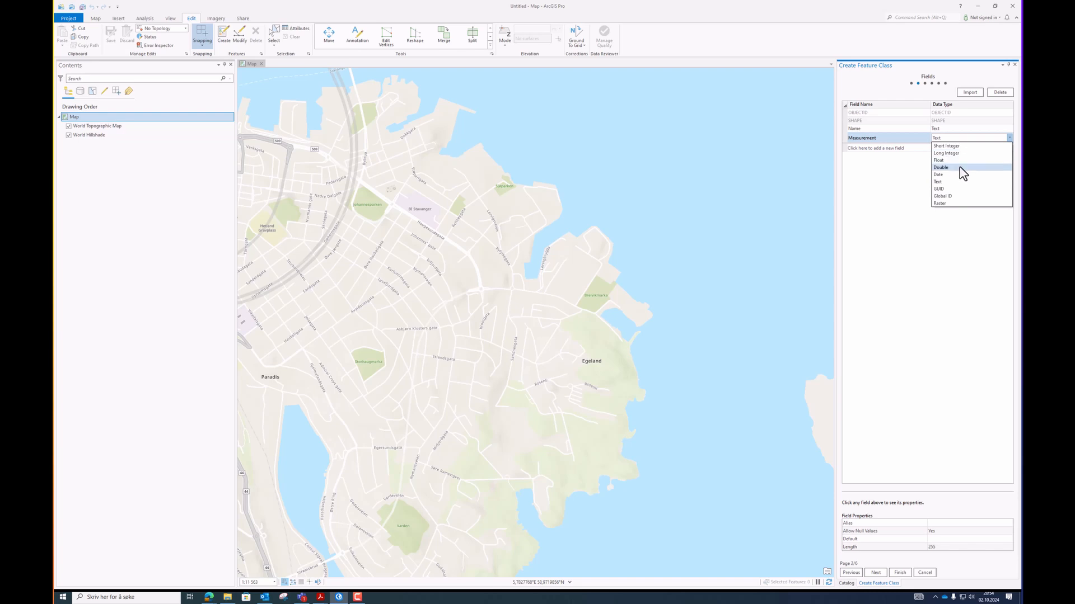
click(956, 160)
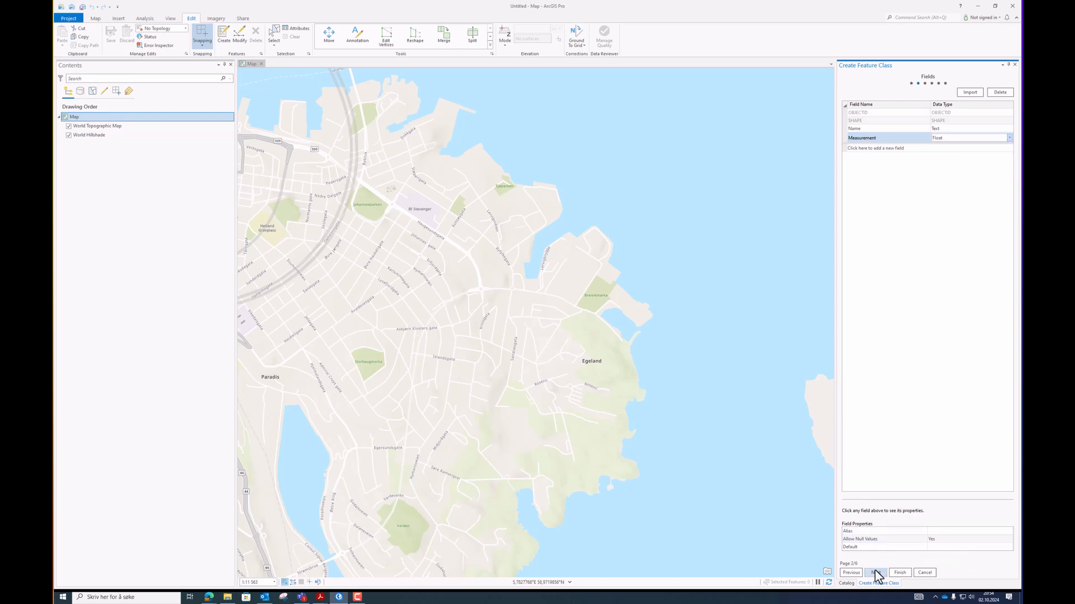
Keep the default WGS 1984 Web Mercator spatial reference, tolerance and resolution, advancing to the storage configuration page.
click(876, 573)
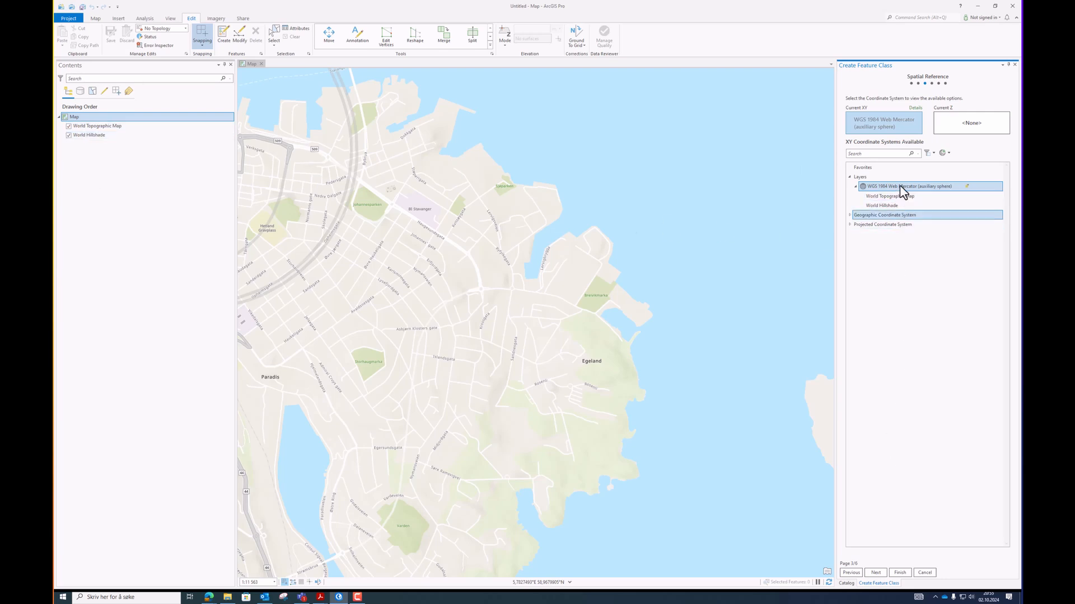
click(874, 572)
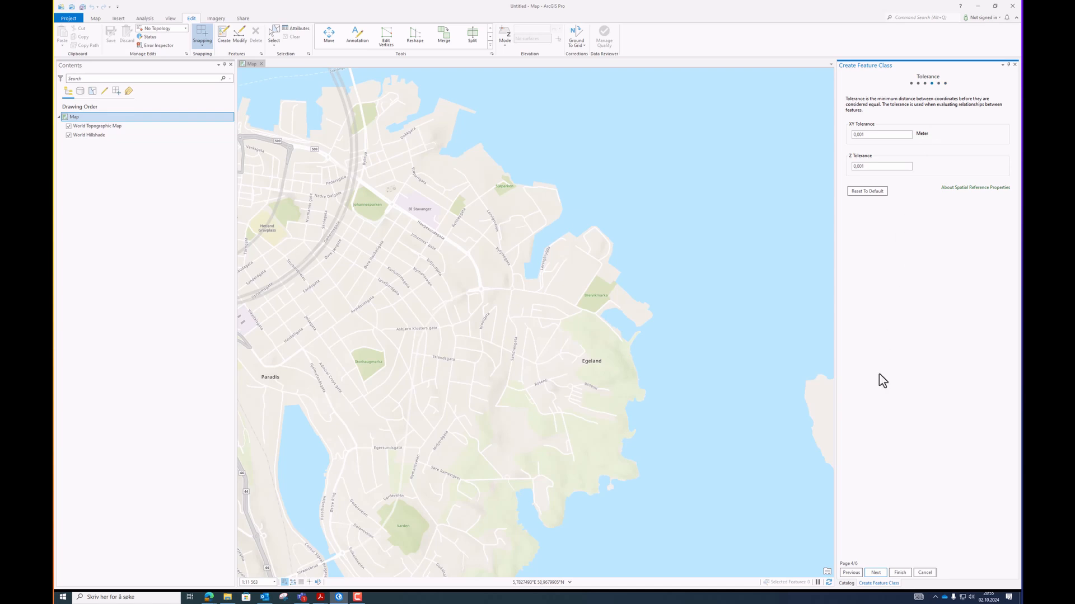
click(876, 573)
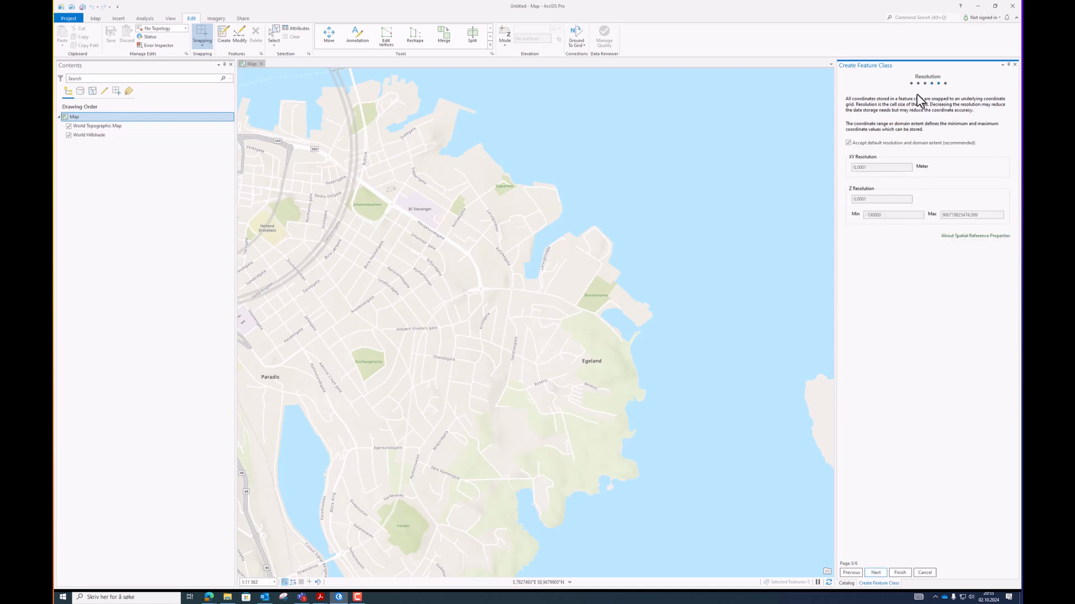
click(876, 573)
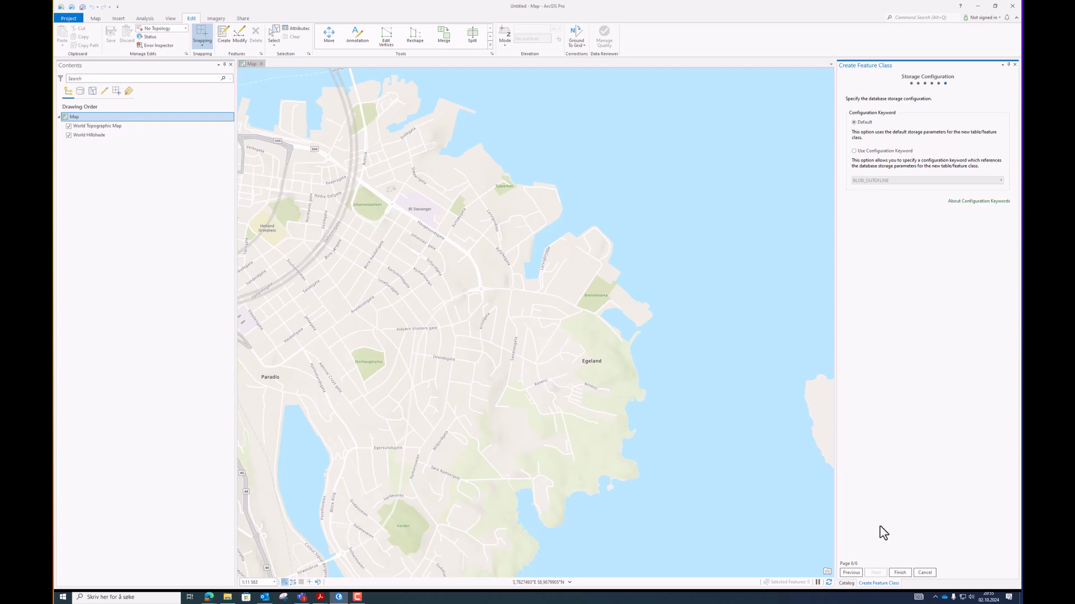
Finish creating the feature class and expand the Training.gdb geodatabase in the catalog.
click(898, 572)
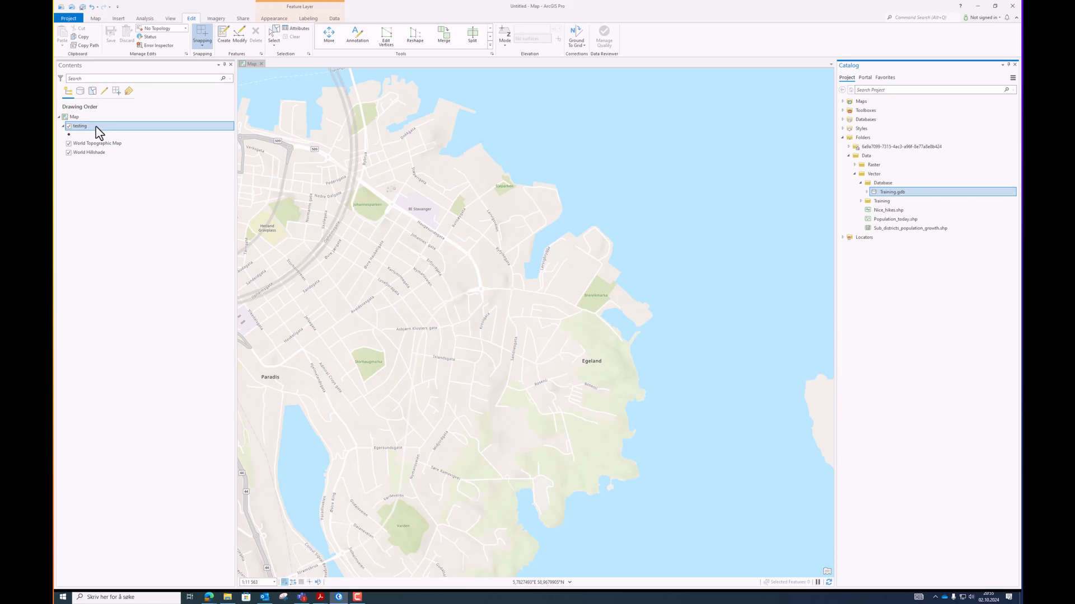
click(867, 192)
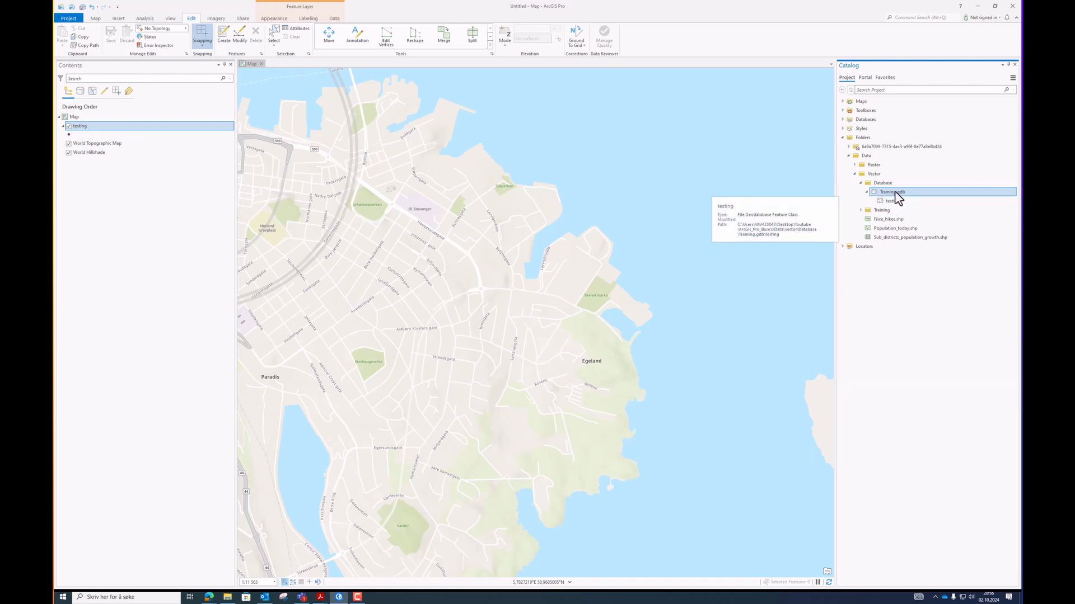
Open the testing layer's attribute table and place three points on the map using the testing template.
right_click(88, 127)
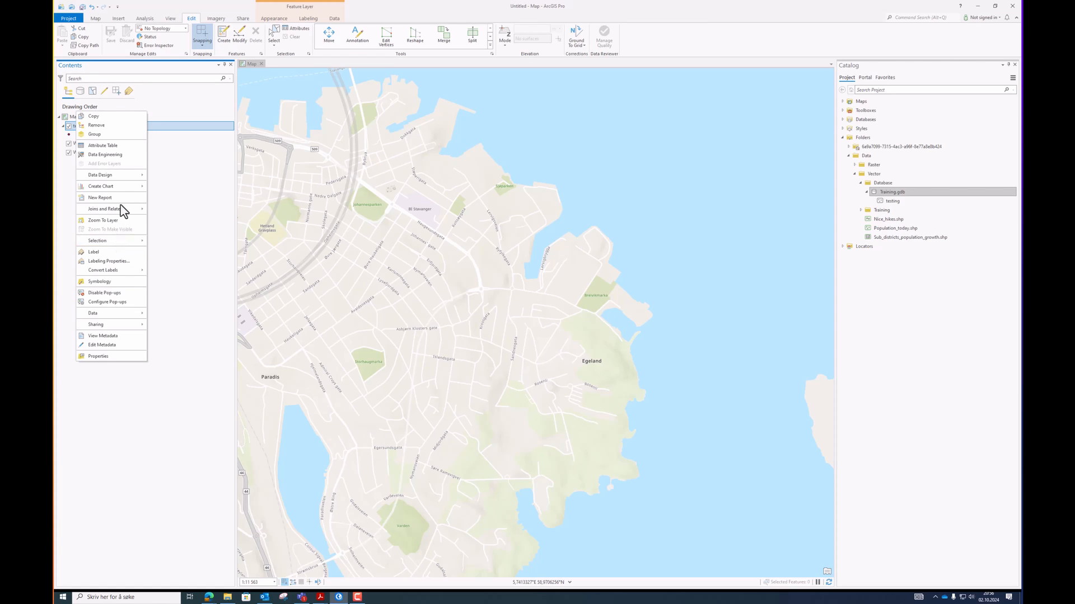
click(119, 146)
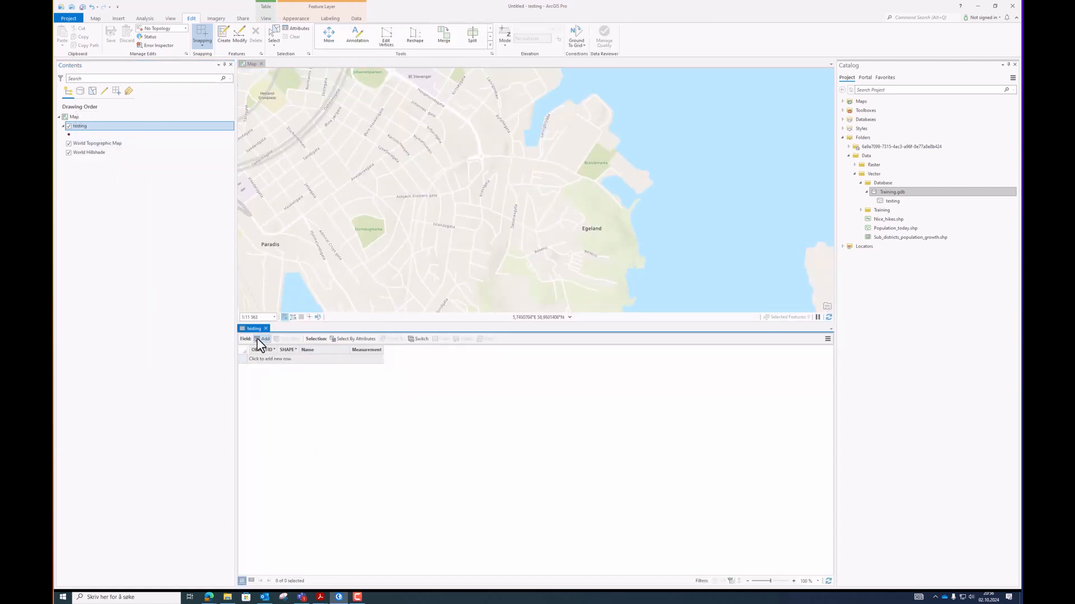
click(223, 39)
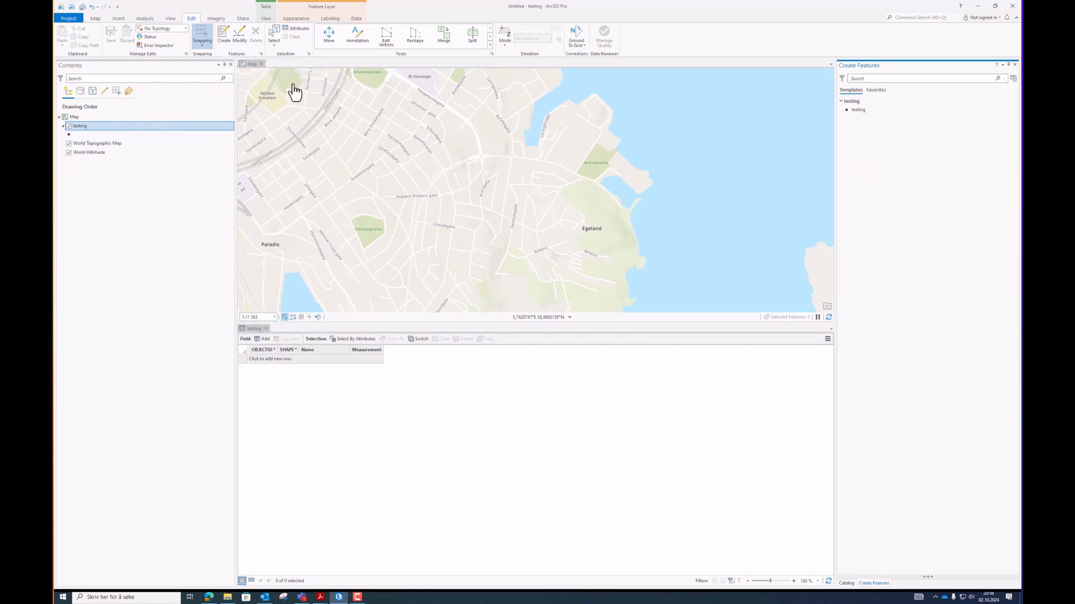
click(867, 112)
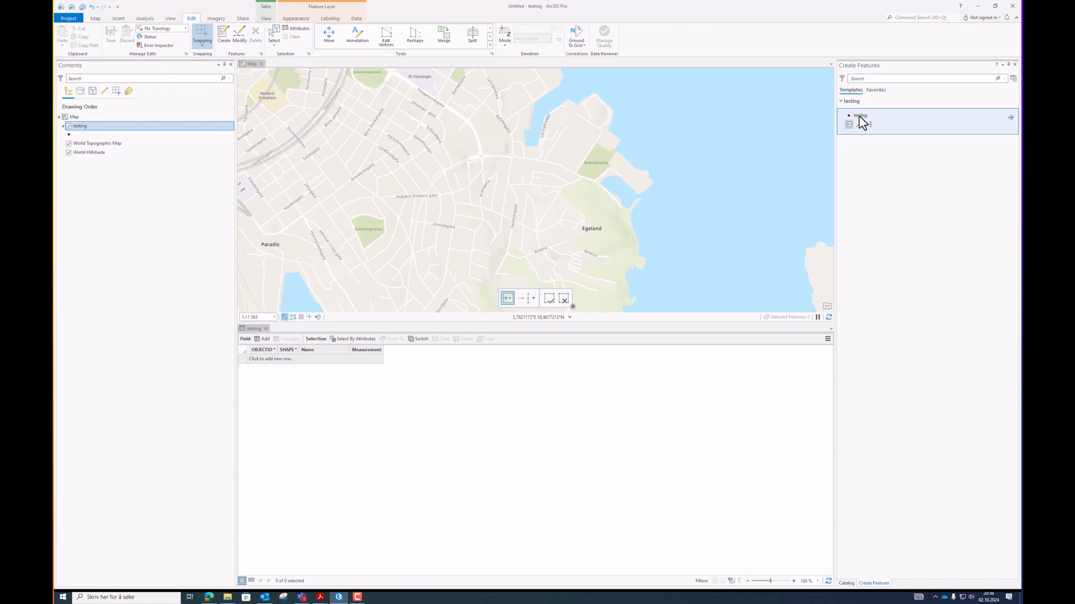
click(849, 124)
click(494, 193)
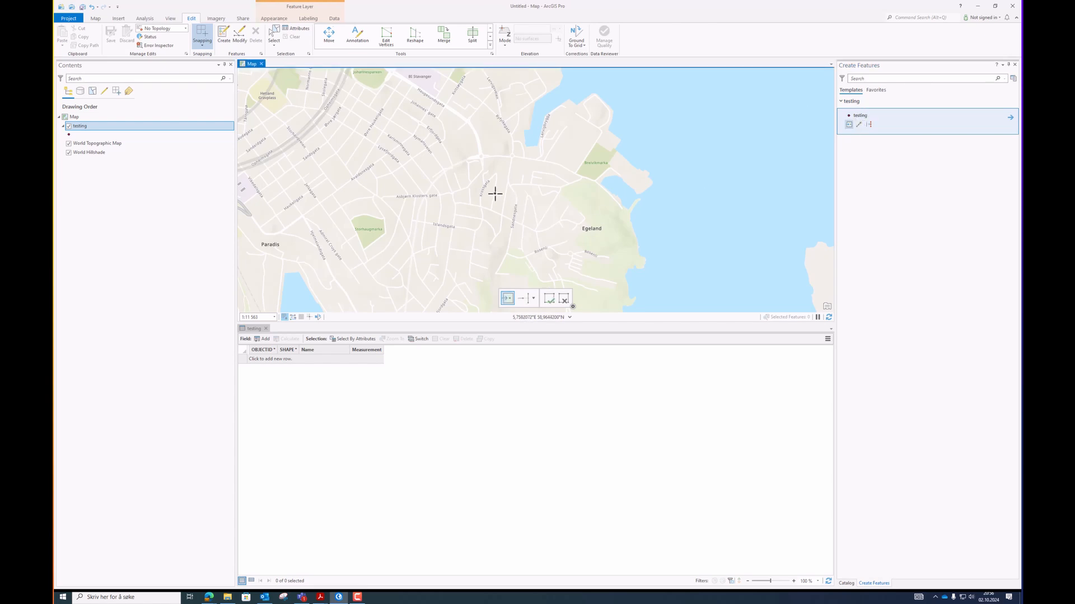
click(481, 138)
click(445, 149)
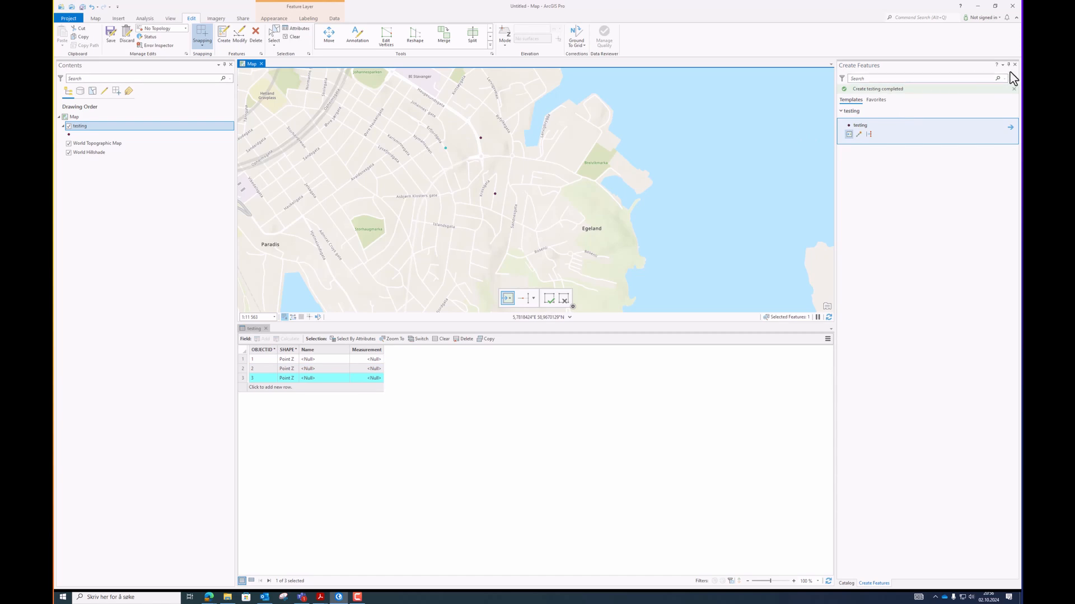
Save the edits and close the Create Features pane.
click(111, 39)
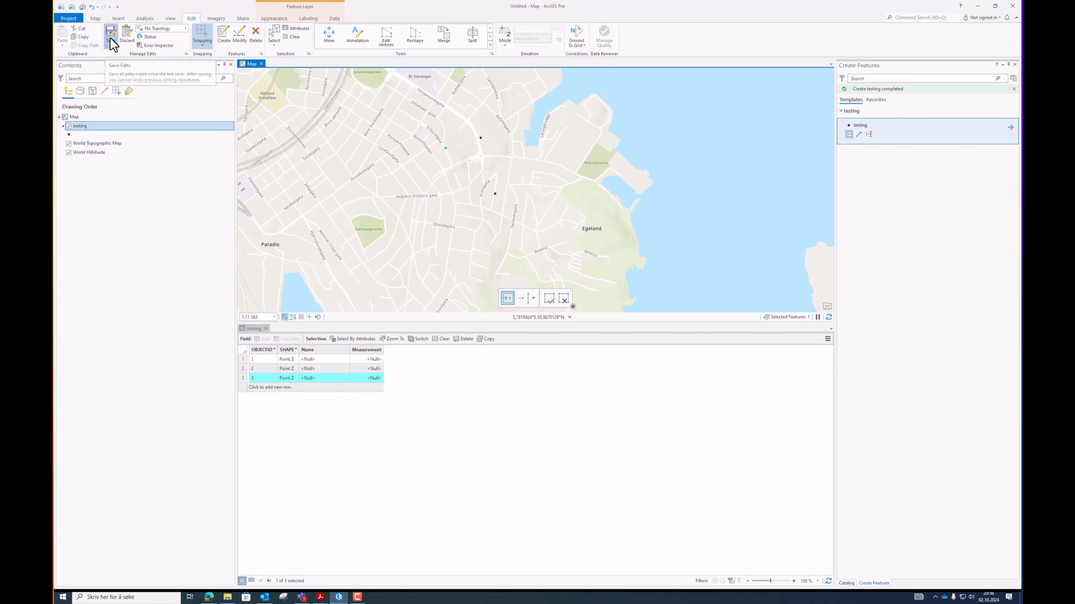
click(546, 313)
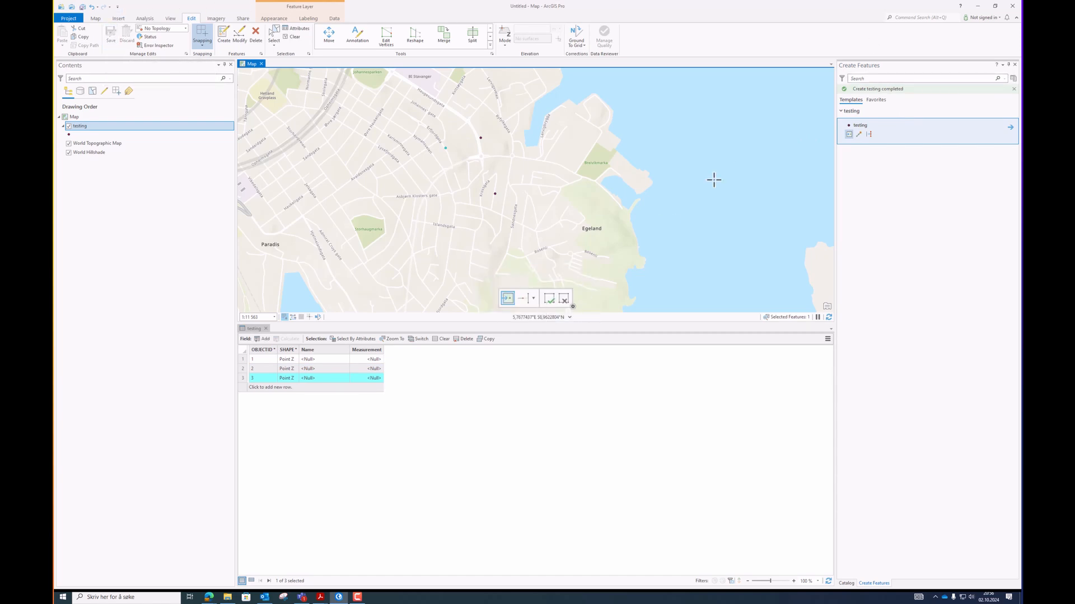
click(1015, 64)
Enter a name in the first point's Name field and set its Measurement to 1,1.
click(323, 358)
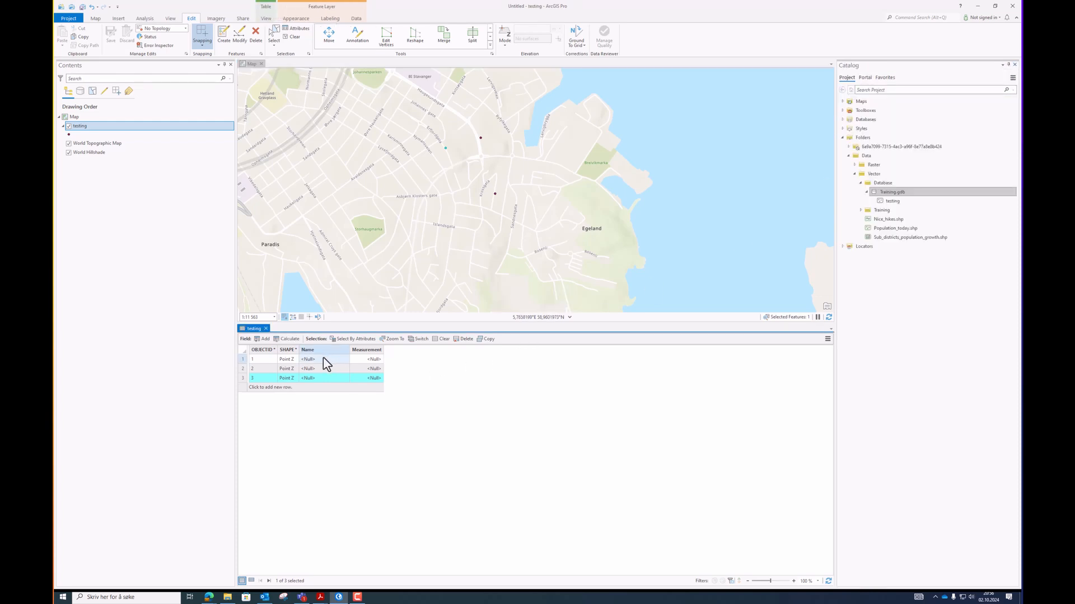
click(324, 359)
key(Return)
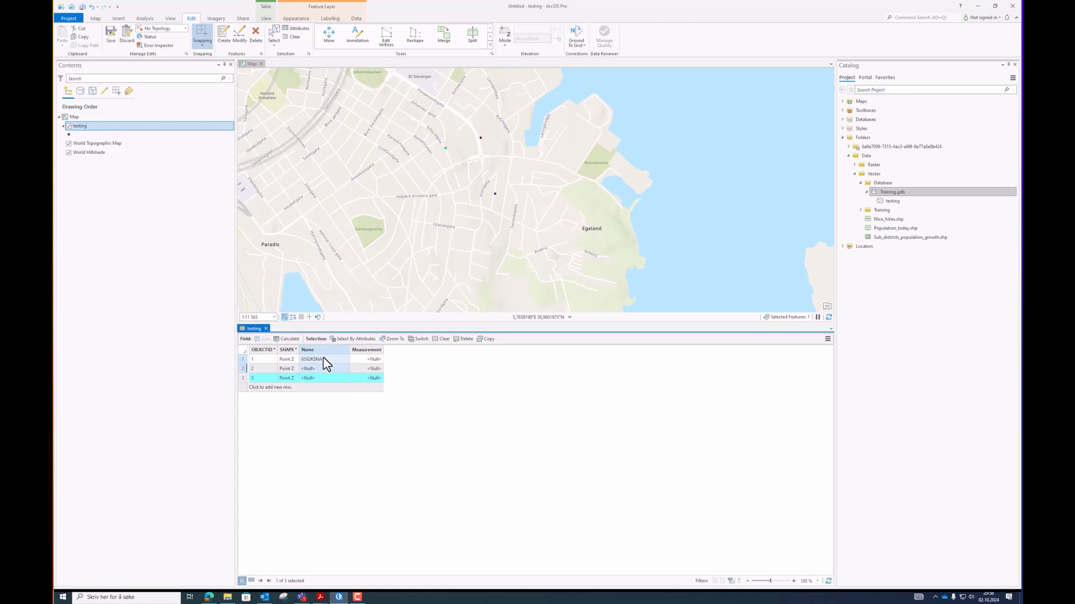
click(360, 359)
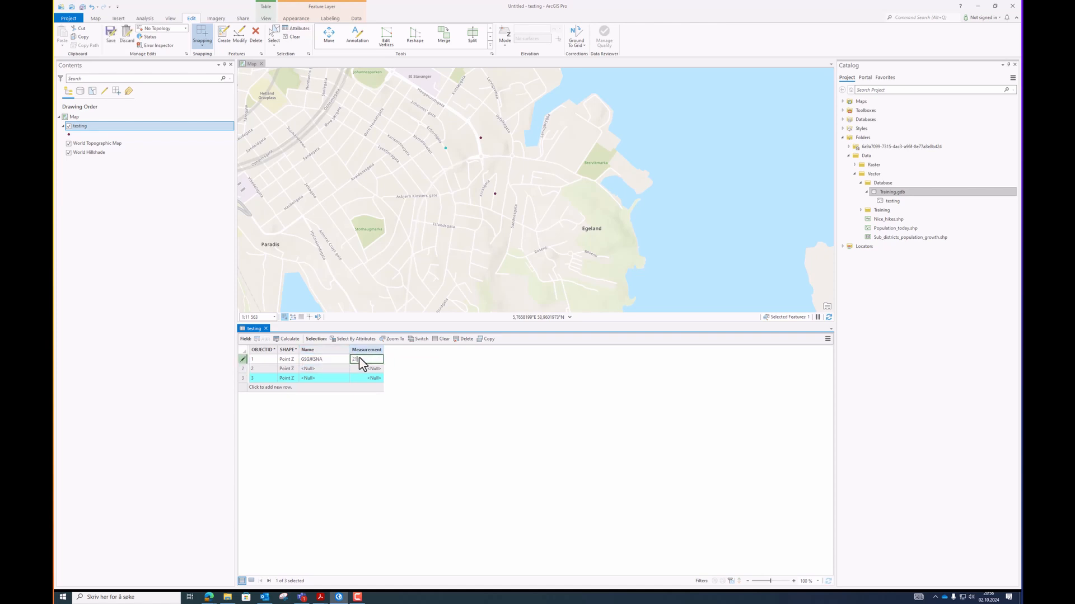
text(21)
key(Return)
click(360, 359)
text(1,1)
key(Return)
Save the attribute edits.
click(293, 36)
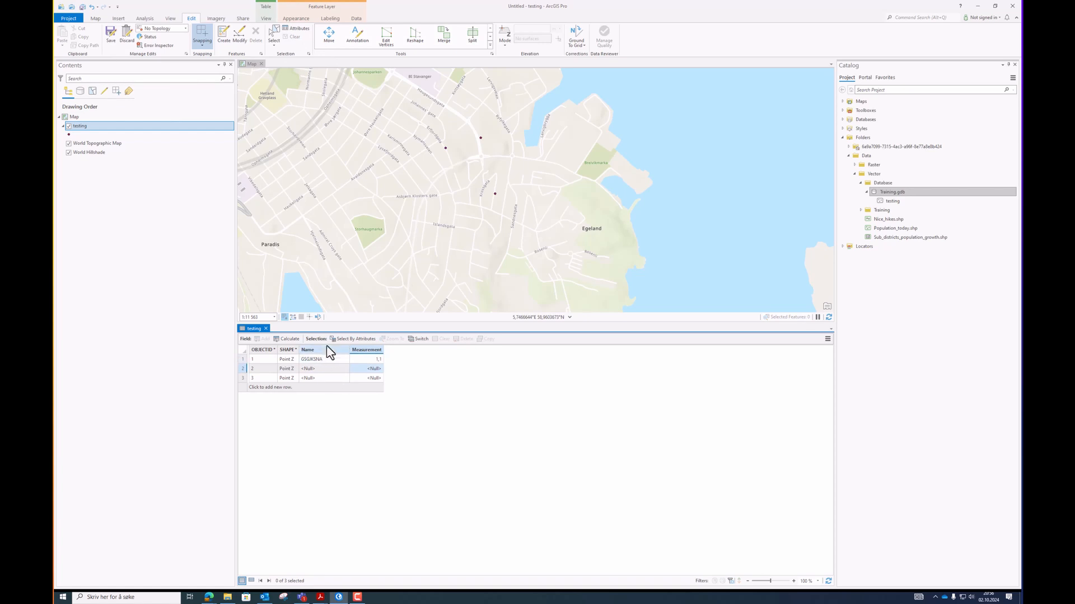
click(111, 35)
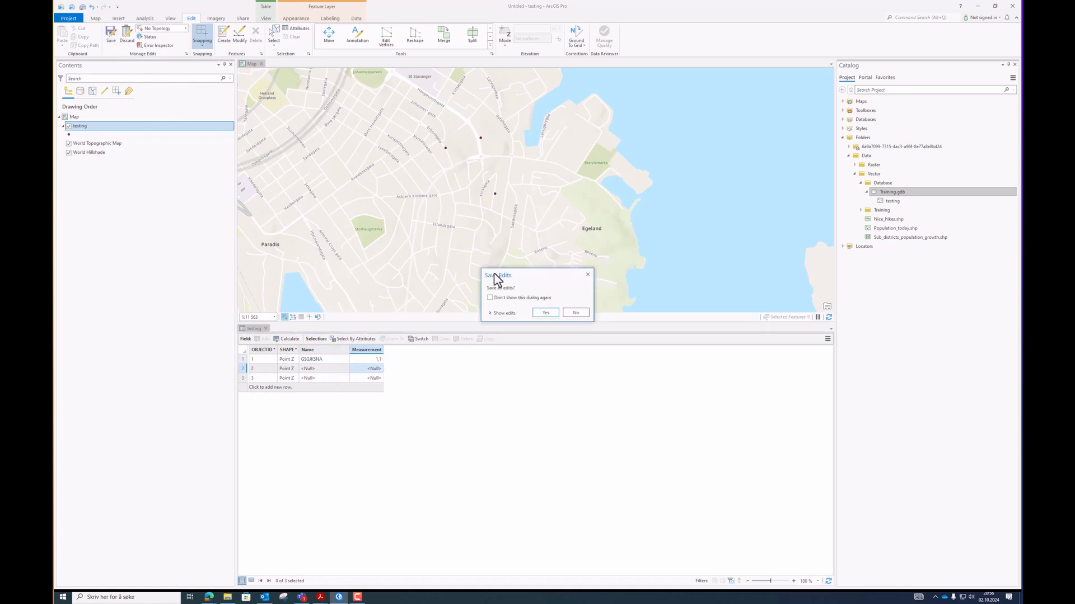
click(547, 312)
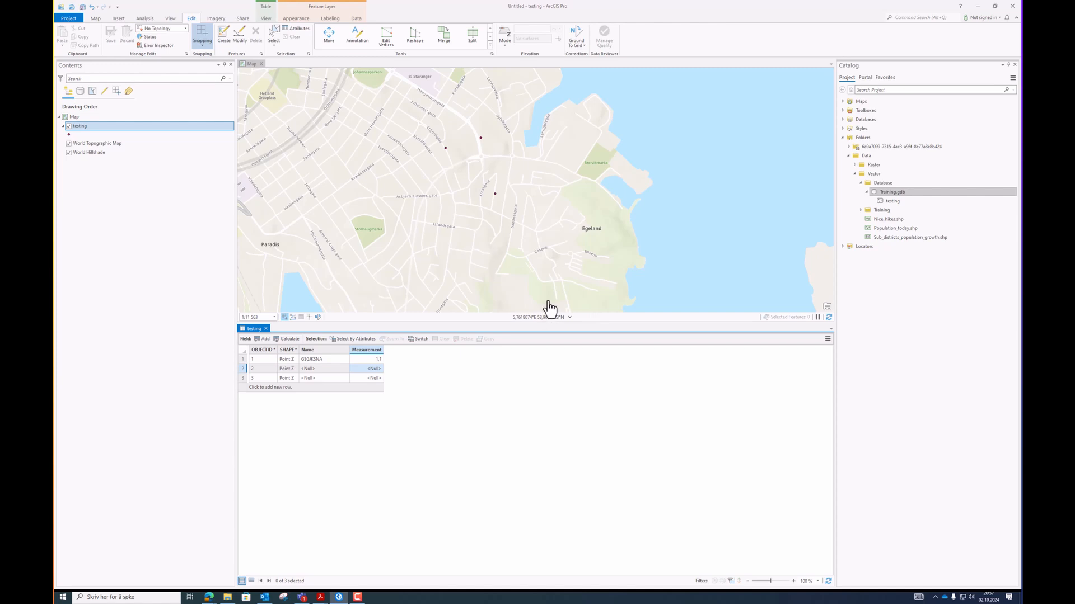
Start a new polygon feature class named Project_areas in Training.gdb and advance to the fields page.
right_click(893, 195)
mouse_move(894, 197)
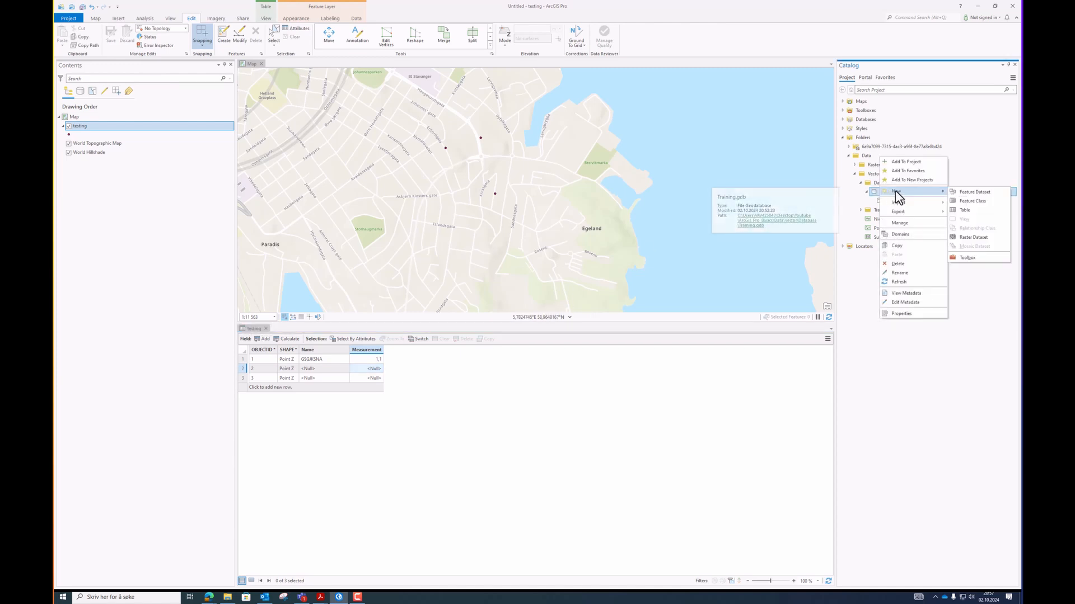
click(973, 201)
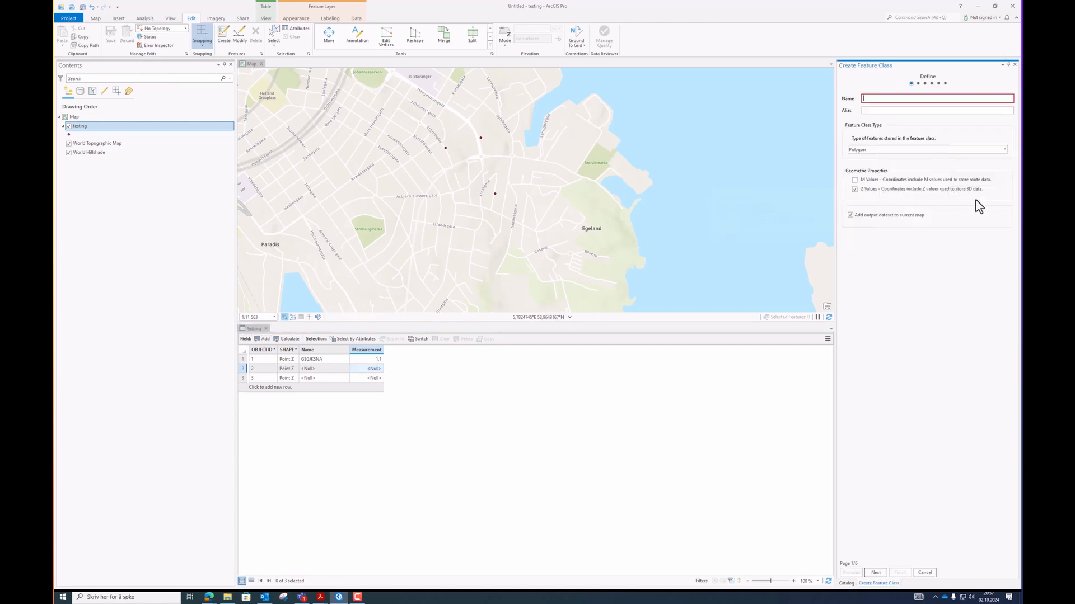
click(911, 98)
text(Project_areas)
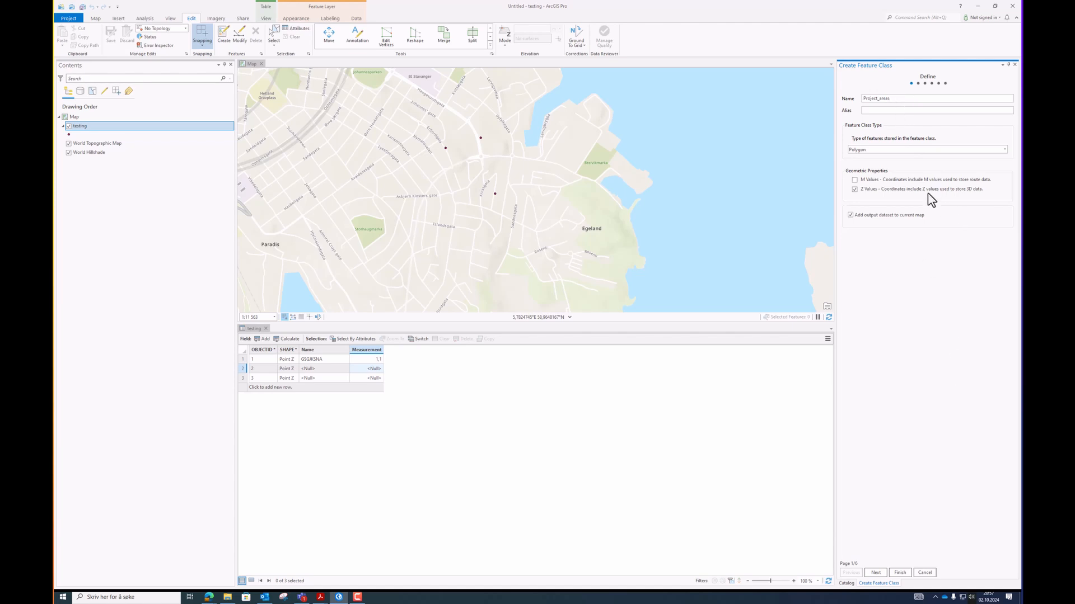
click(878, 573)
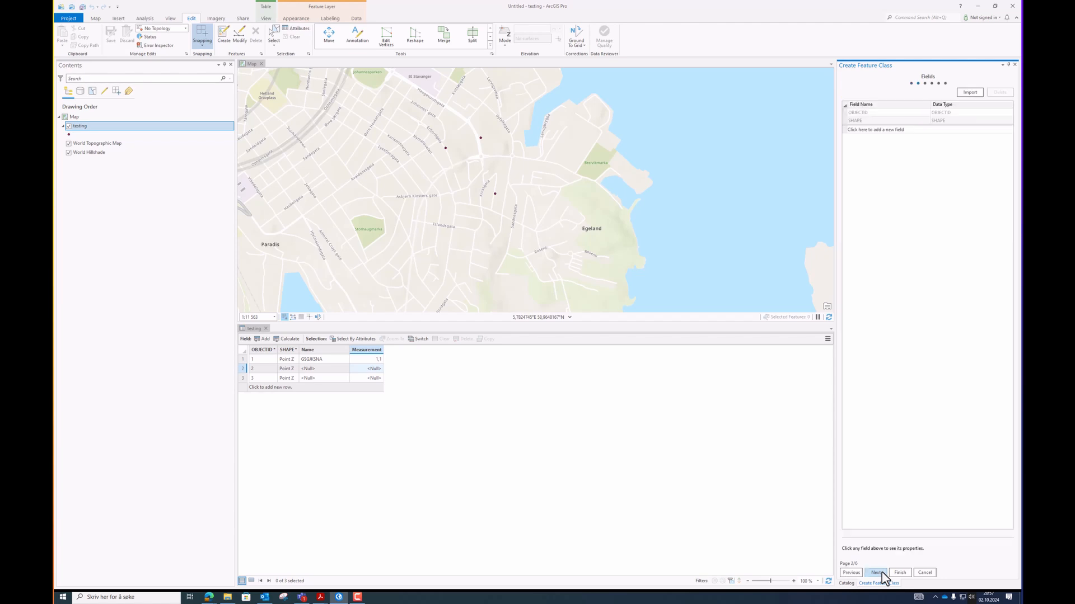
Add a text field named Name to the new feature class.
click(896, 131)
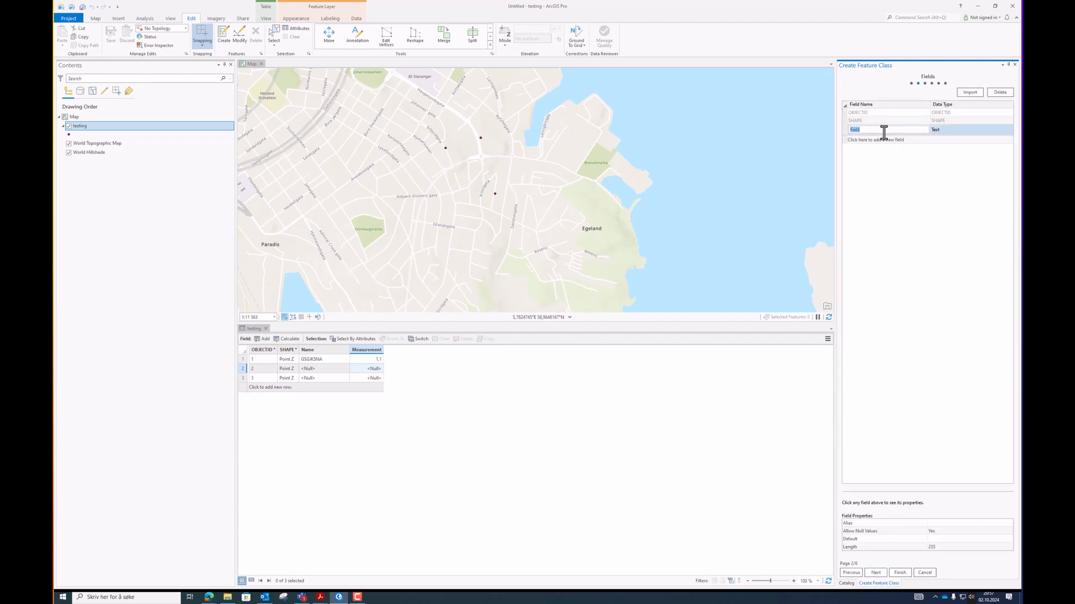
text(Name)
key(Return)
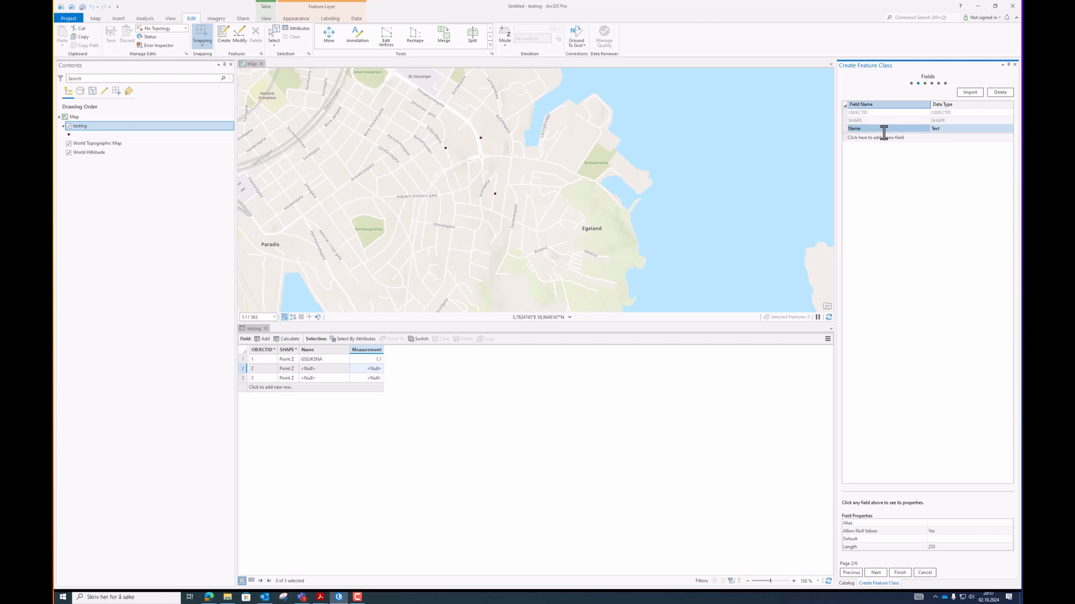
Add a field named Cost with the Float data type and finish creating the feature class.
click(883, 138)
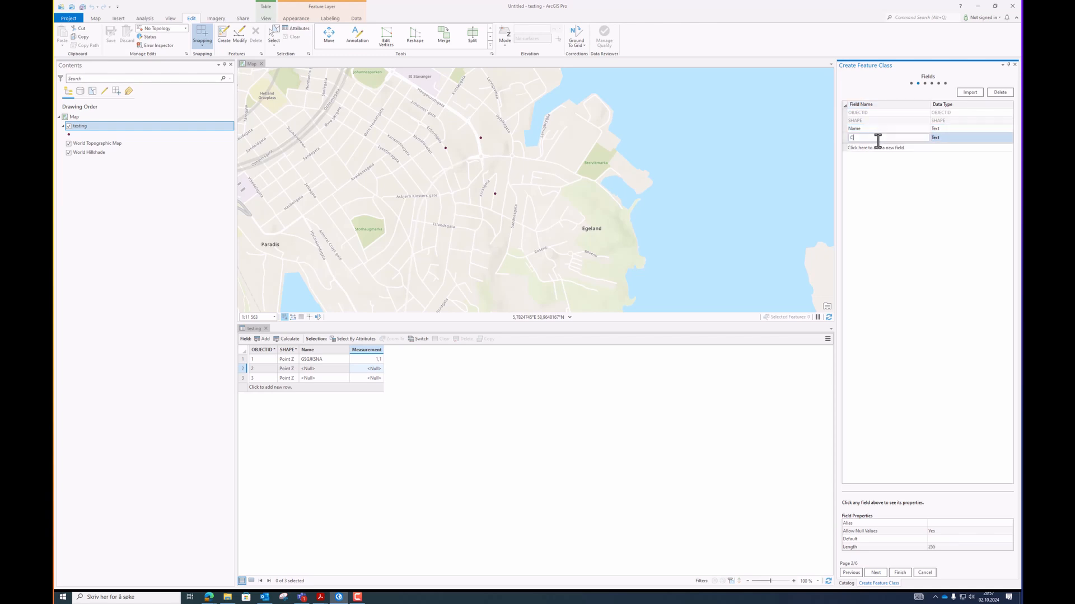
key(Return)
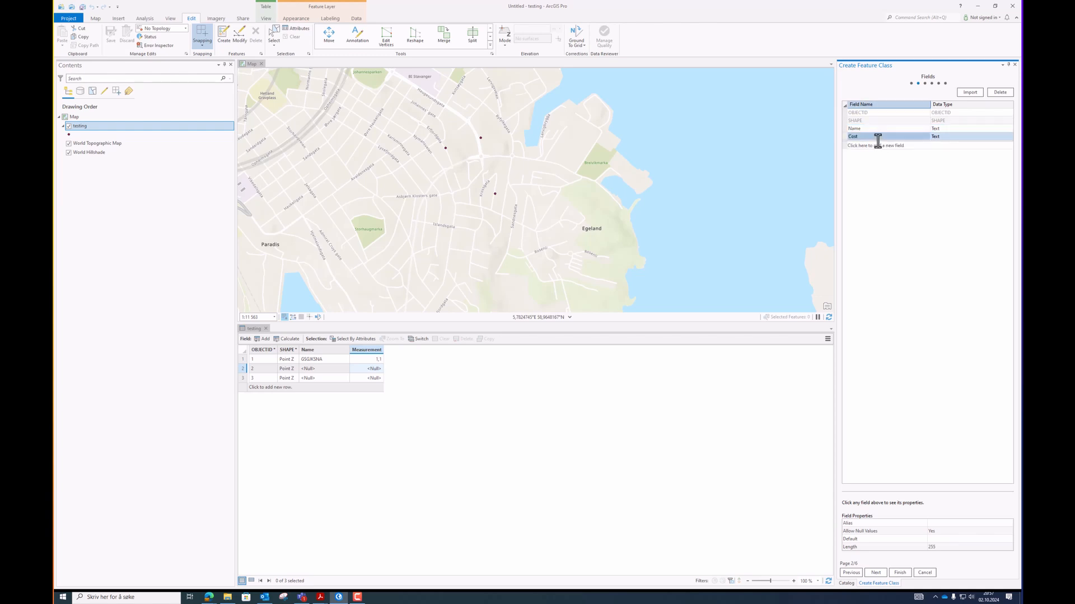
click(955, 137)
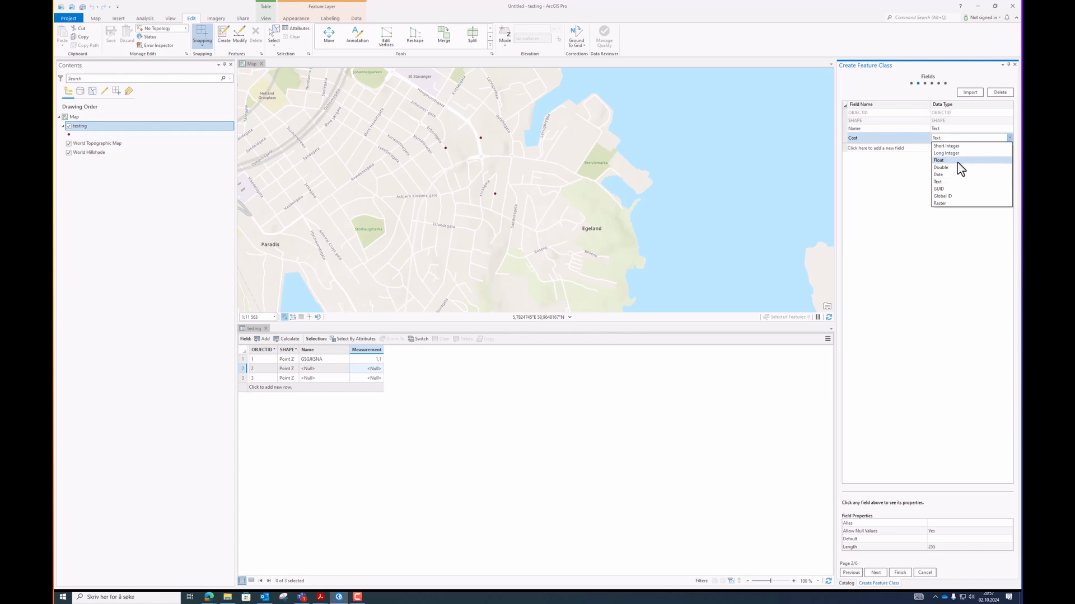
click(955, 161)
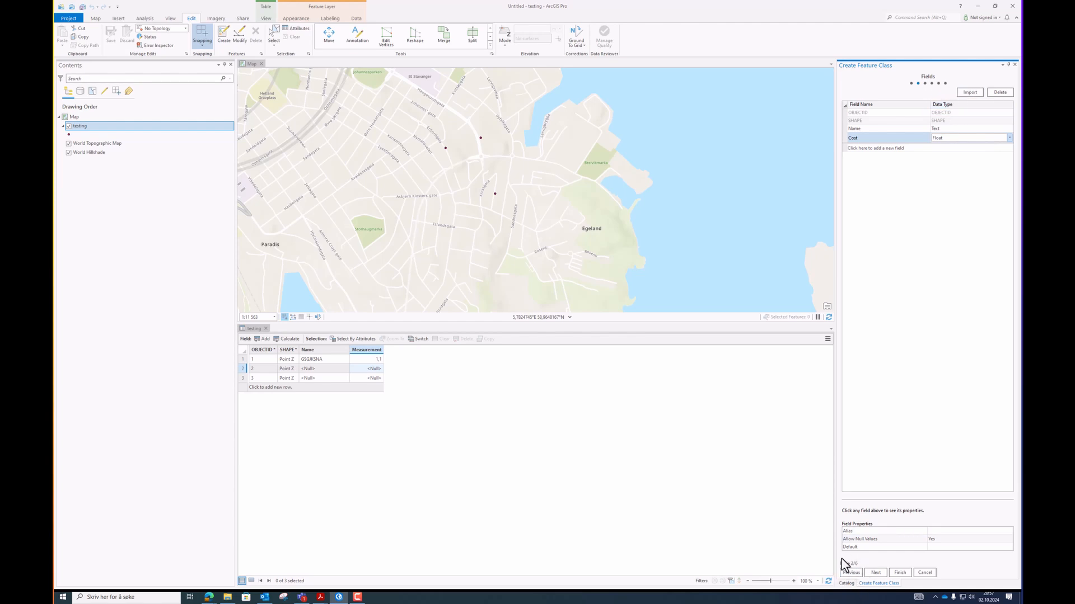
click(900, 573)
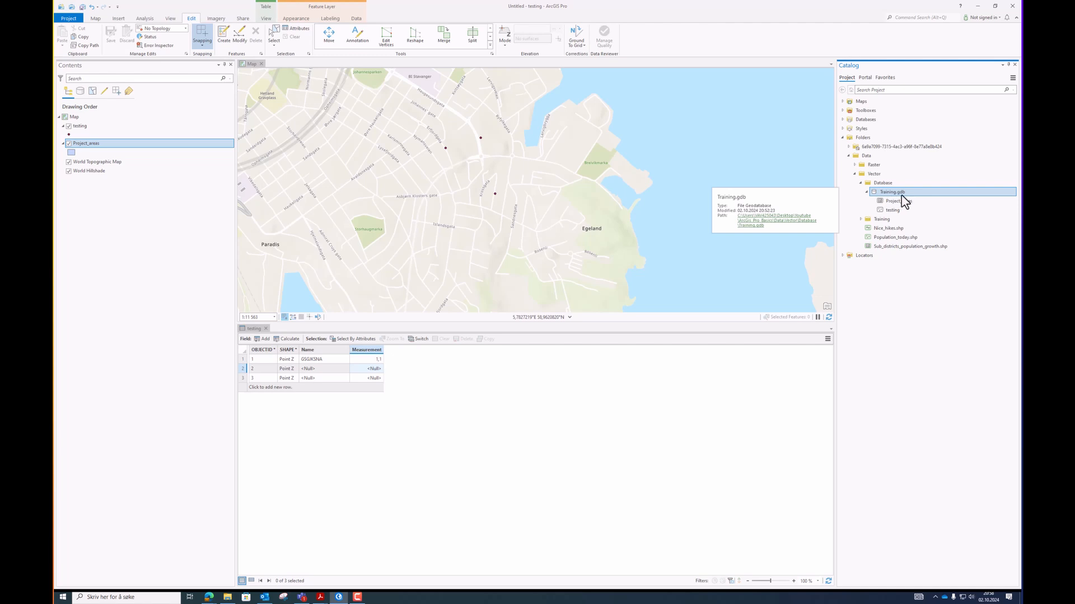
Remove the testing and Project_areas layers from the map.
click(104, 128)
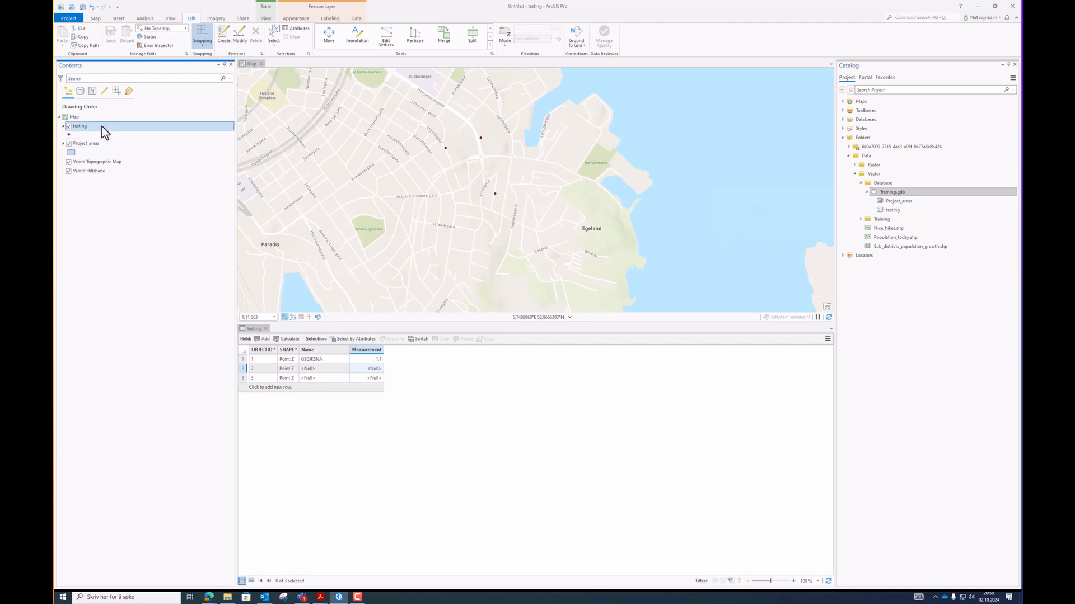
right_click(104, 130)
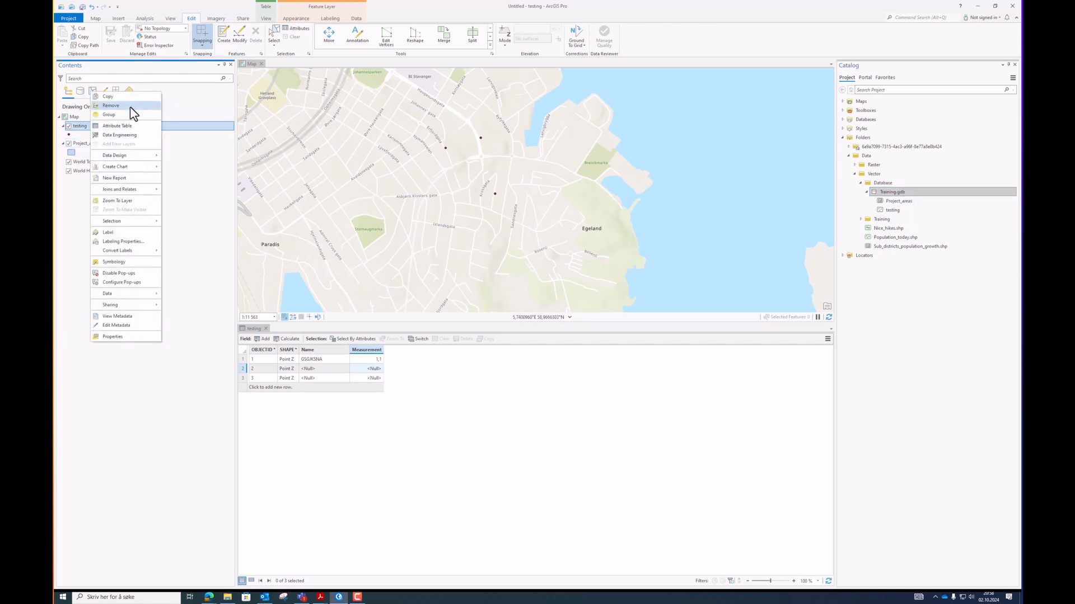
click(132, 110)
right_click(119, 130)
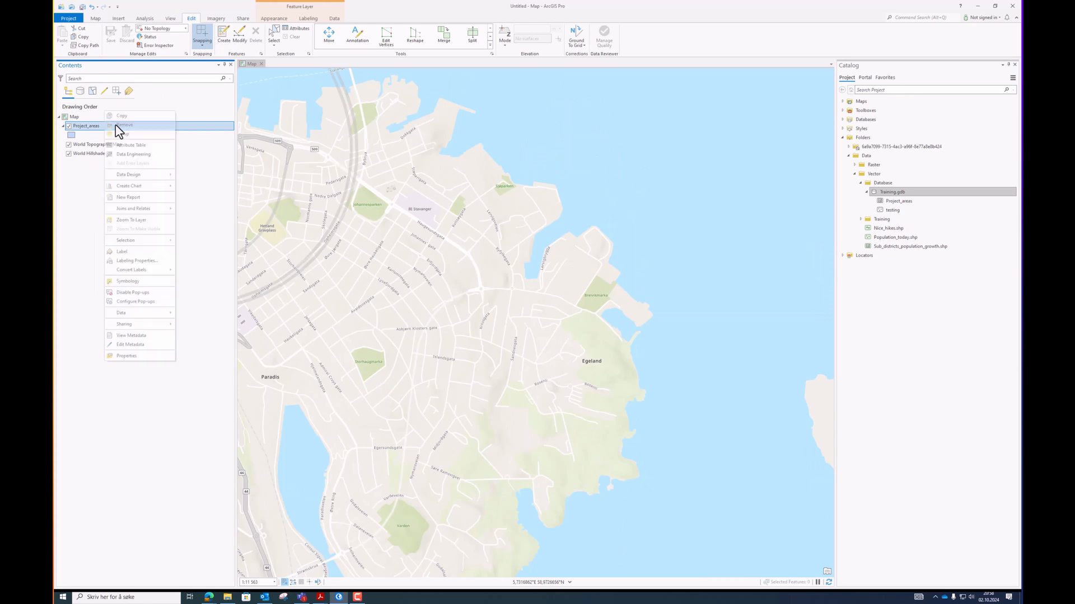
click(136, 126)
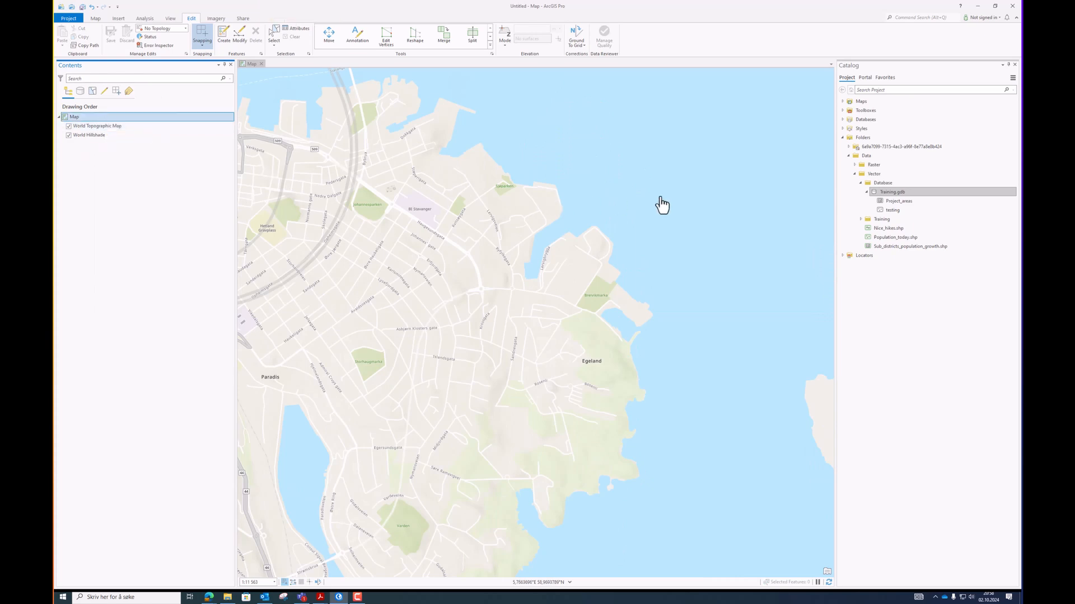
Add the Project_areas and testing feature classes from the catalog back onto the map.
mouse_move(891, 197)
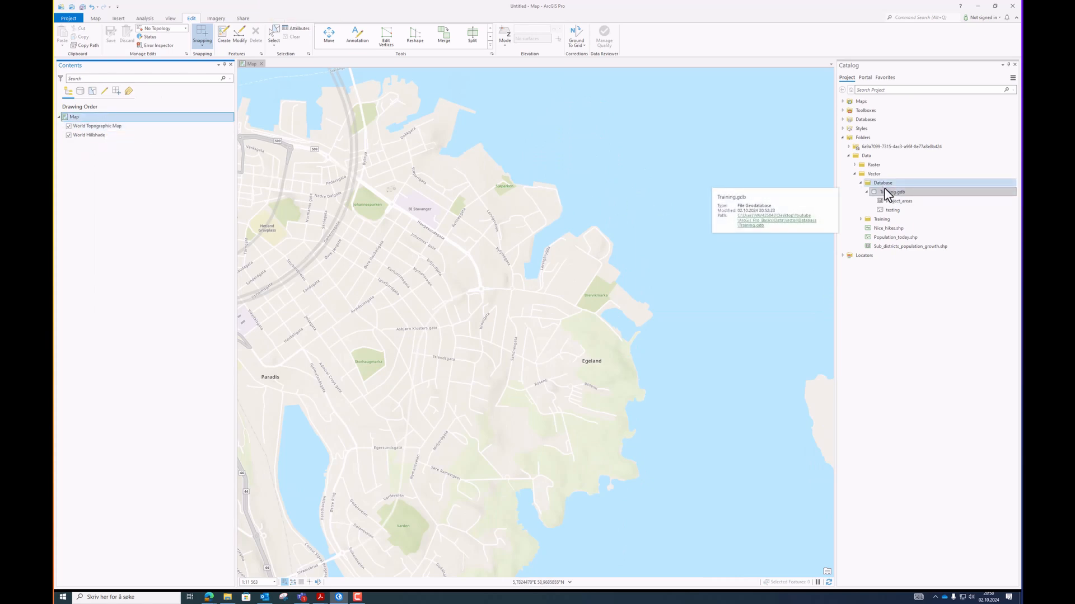
click(899, 201)
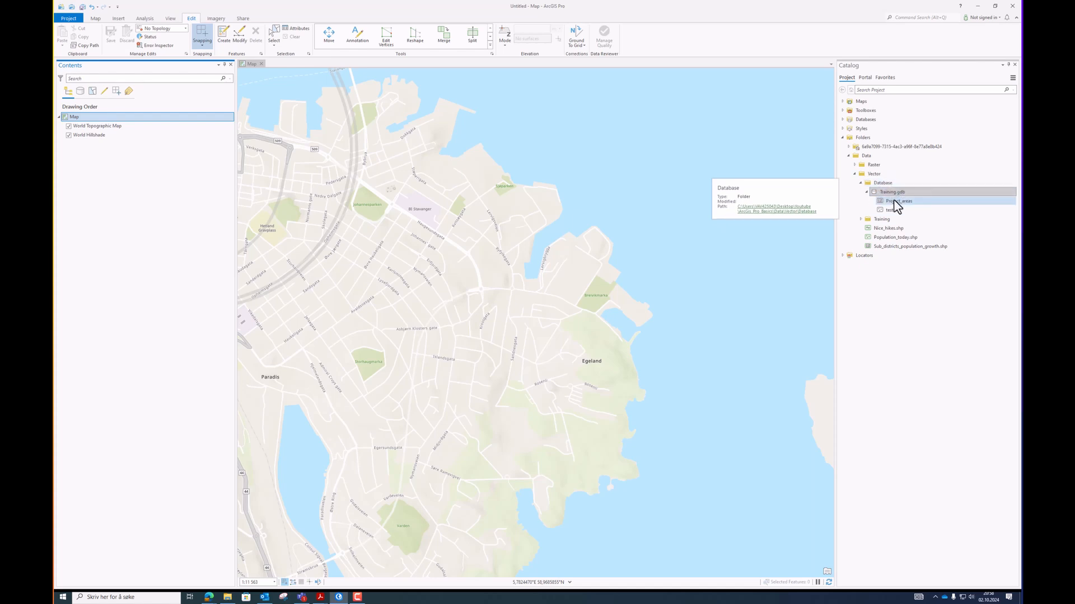
drag(896, 203, 108, 126)
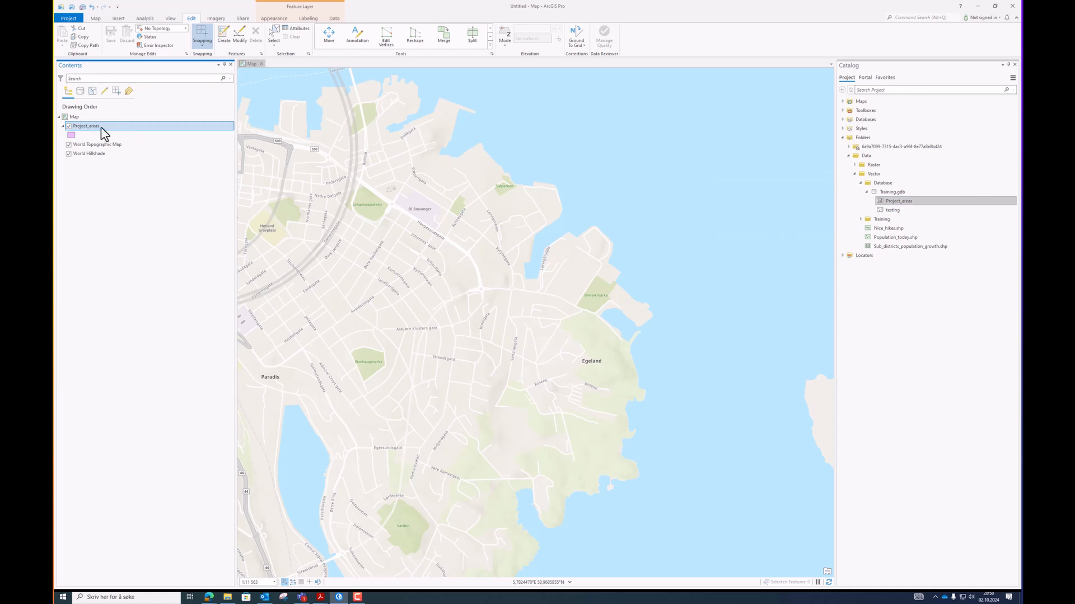
drag(891, 211, 98, 132)
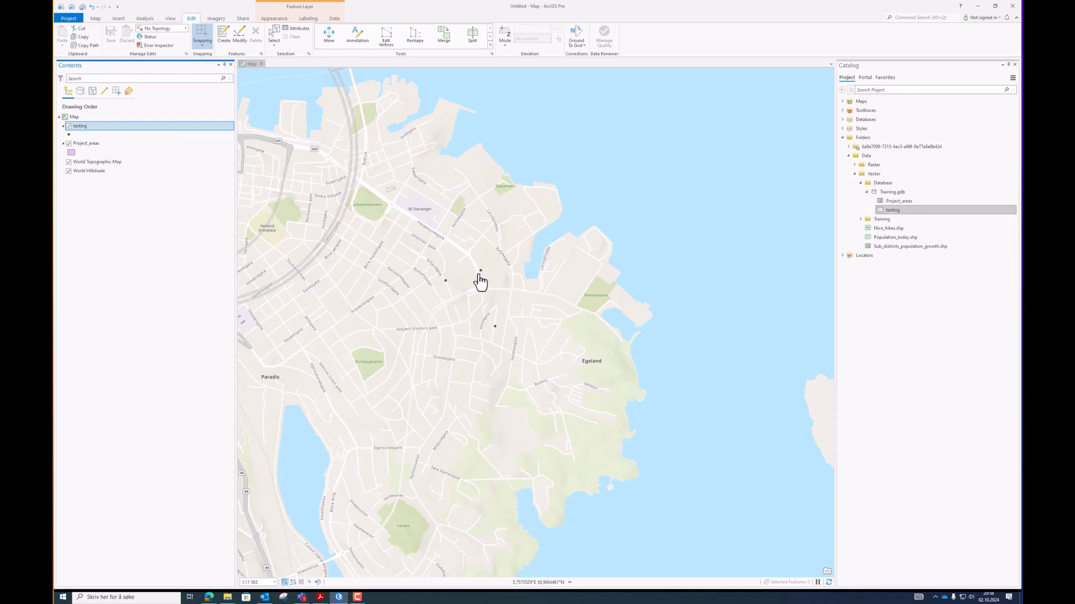
scroll(480, 281, up, 2)
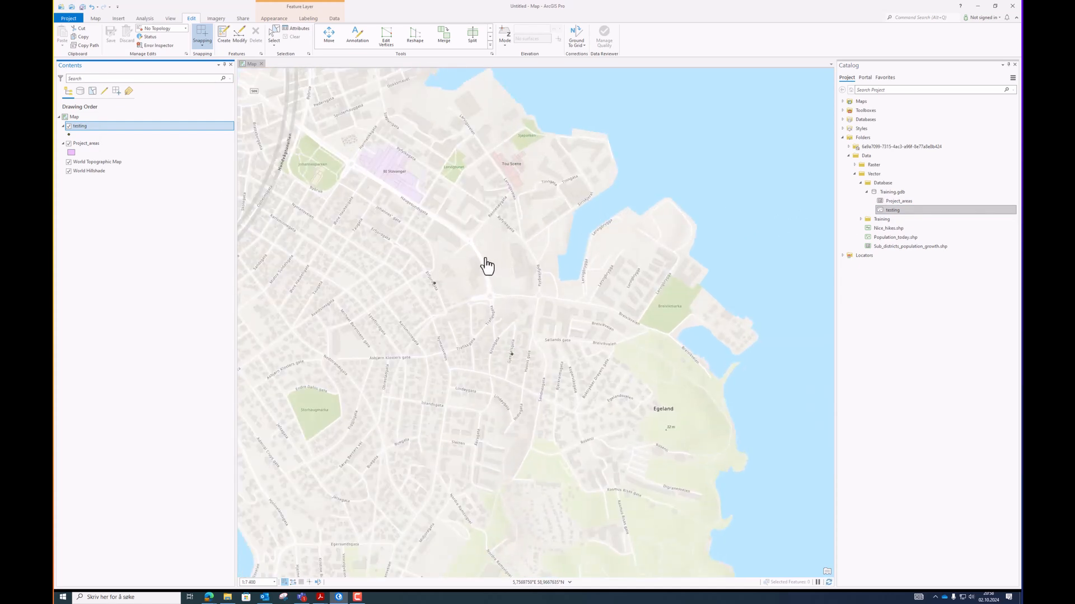